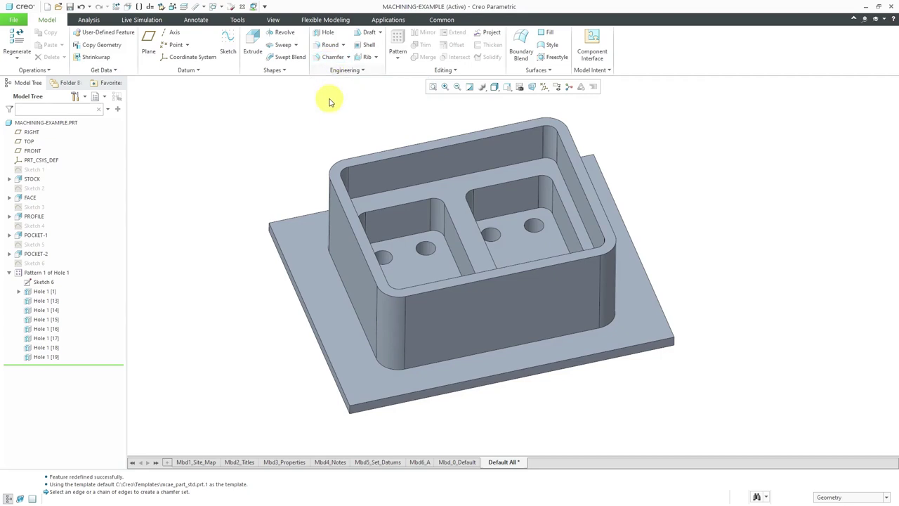
Select the top edge of the upper-right hole in the left pocket.
{"action": "left_click", "coordinate": [434, 244]}
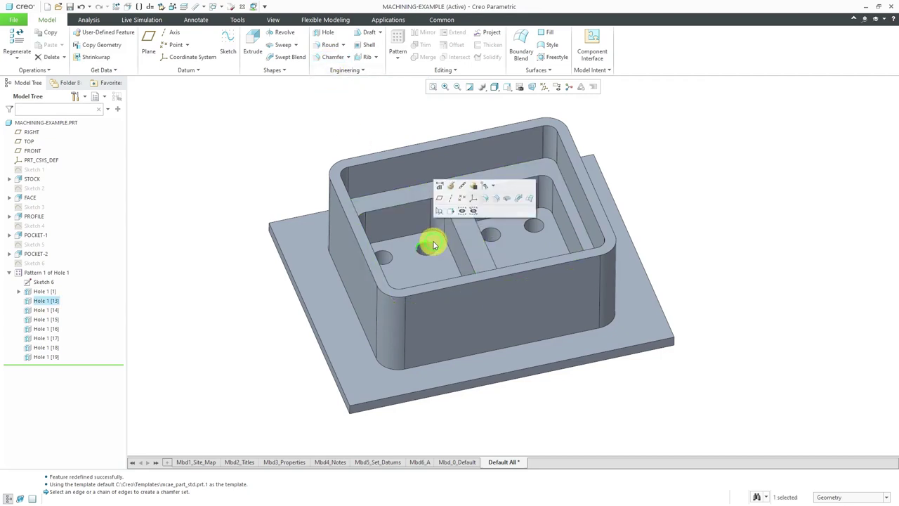
Start an edge chamfer on the selected hole edge and set its size to 0.20.
{"action": "left_click", "coordinate": [495, 203]}
{"action": "scroll", "coordinate": [428, 253], "scroll_direction": "up", "scroll_amount": 4}
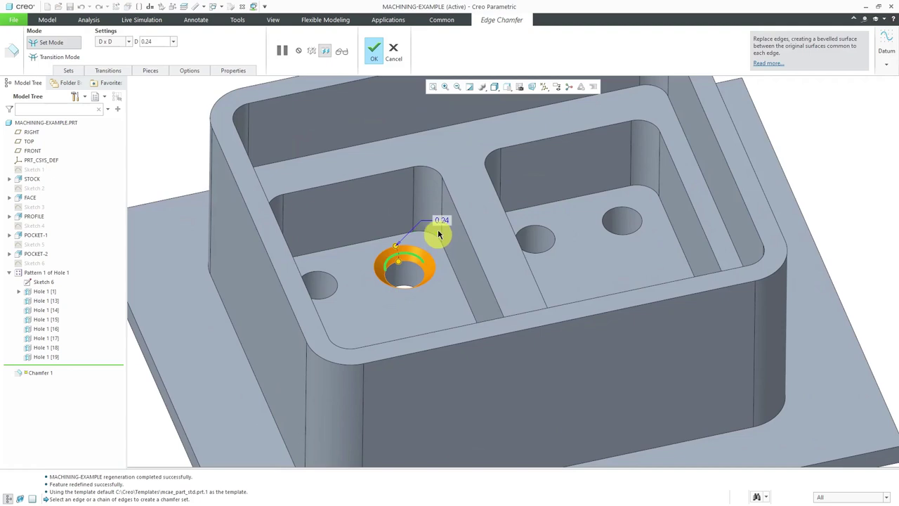
{"action": "double_click", "coordinate": [441, 222]}
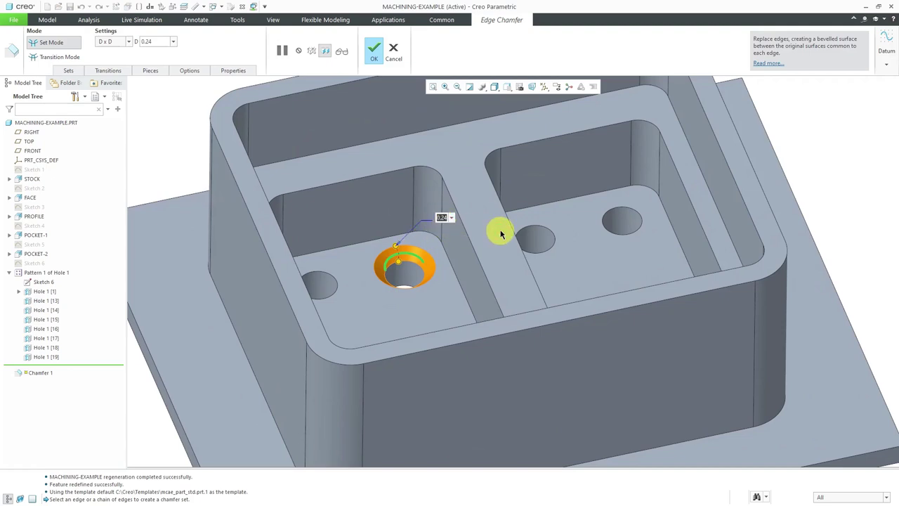
{"action": "type", "text": "0.2"}
{"action": "key", "text": "Return"}
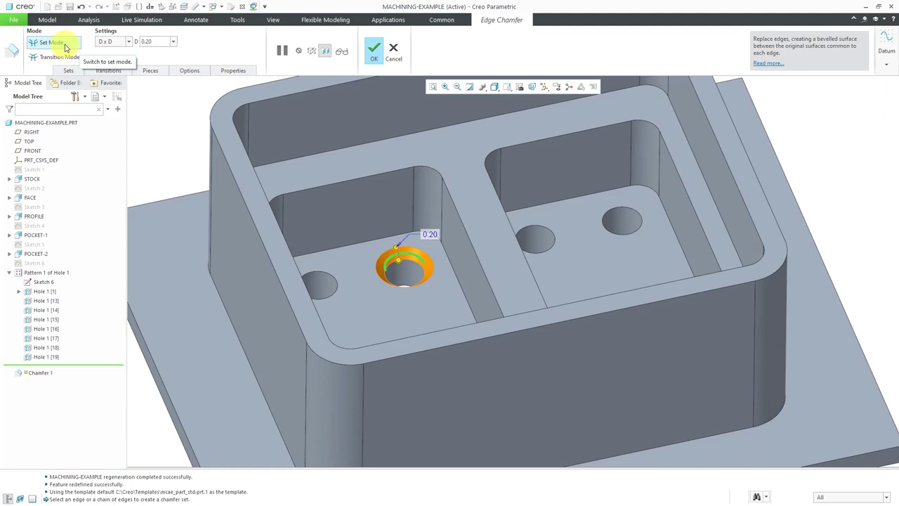
Review the chamfer schemes, keep D x D, and show the Set 1 details.
{"action": "left_click", "coordinate": [128, 44]}
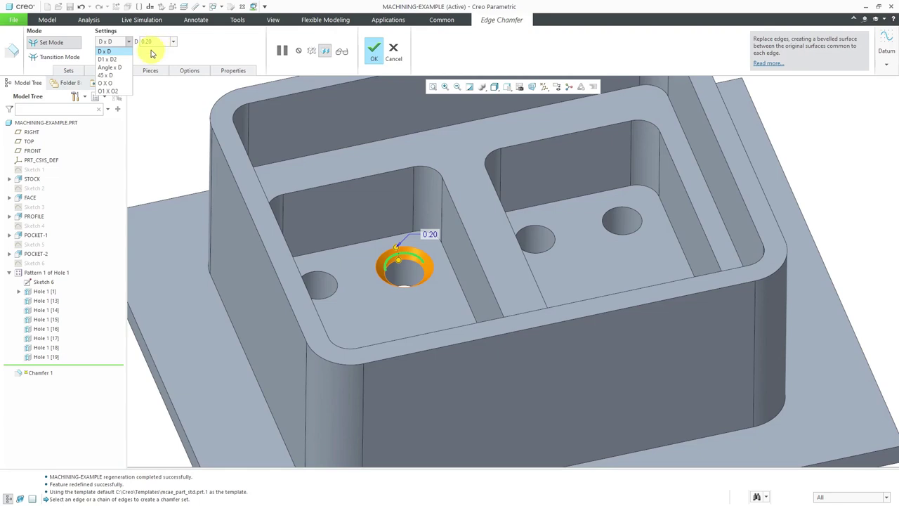
{"action": "left_click", "coordinate": [150, 51]}
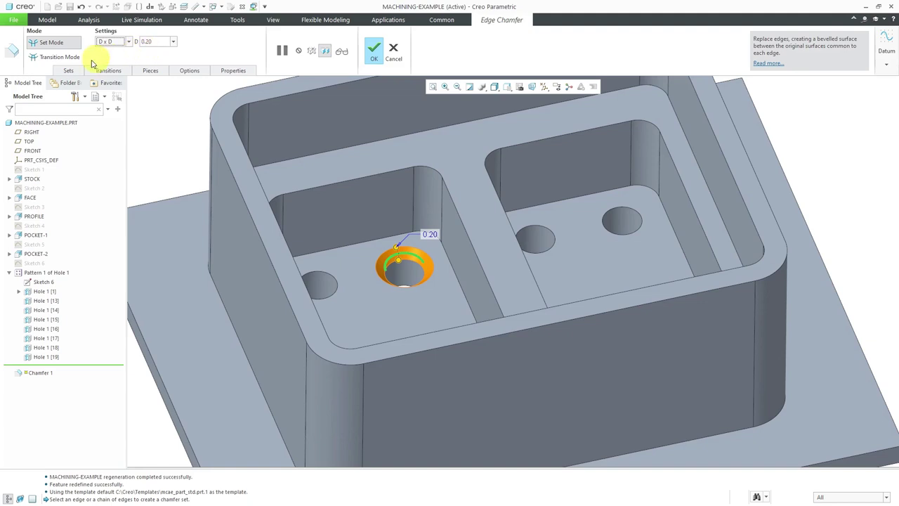
{"action": "left_click", "coordinate": [69, 71]}
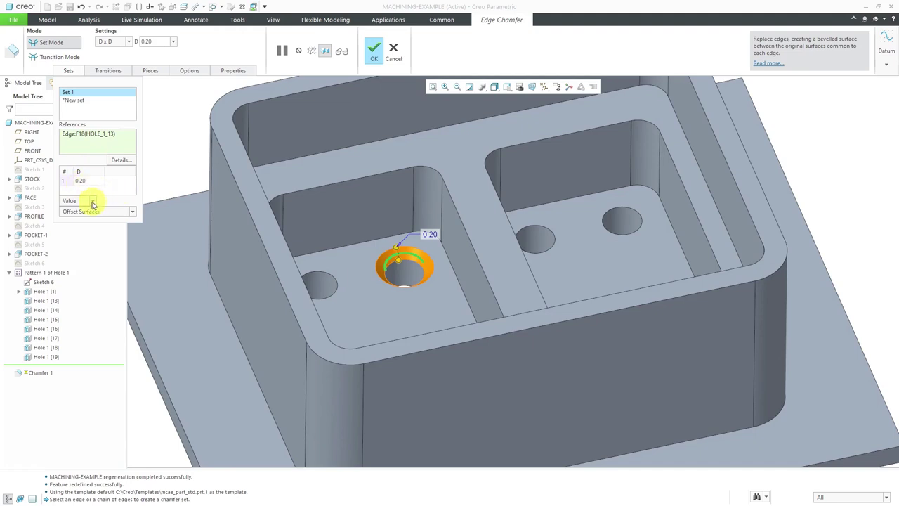
Keep the chamfer at Value with Offset Surfaces, then switch it to Transition Mode.
{"action": "left_click", "coordinate": [92, 205]}
{"action": "left_click", "coordinate": [116, 210]}
{"action": "left_click", "coordinate": [133, 212]}
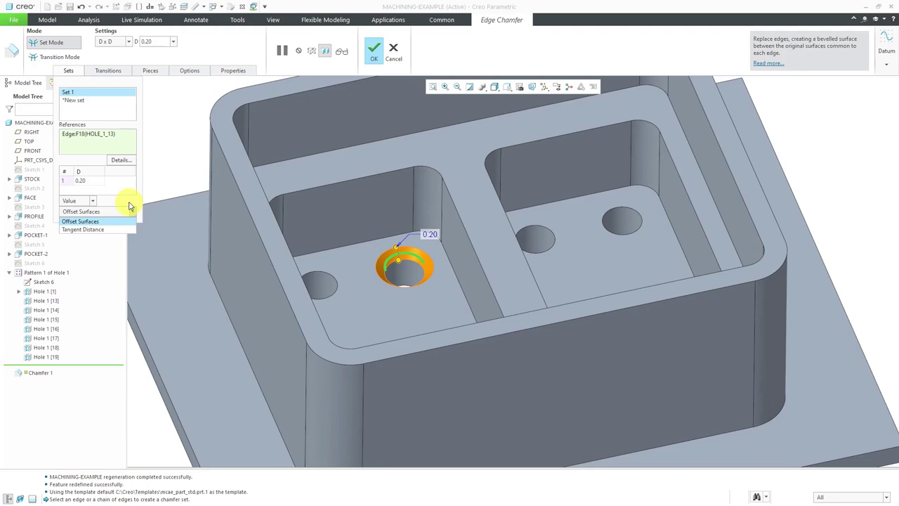
{"action": "left_click", "coordinate": [129, 206]}
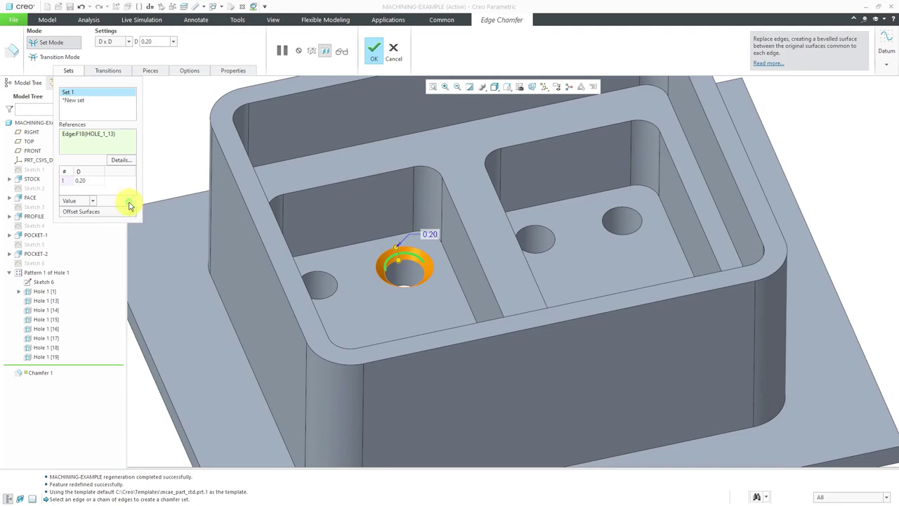
{"action": "left_click", "coordinate": [113, 71]}
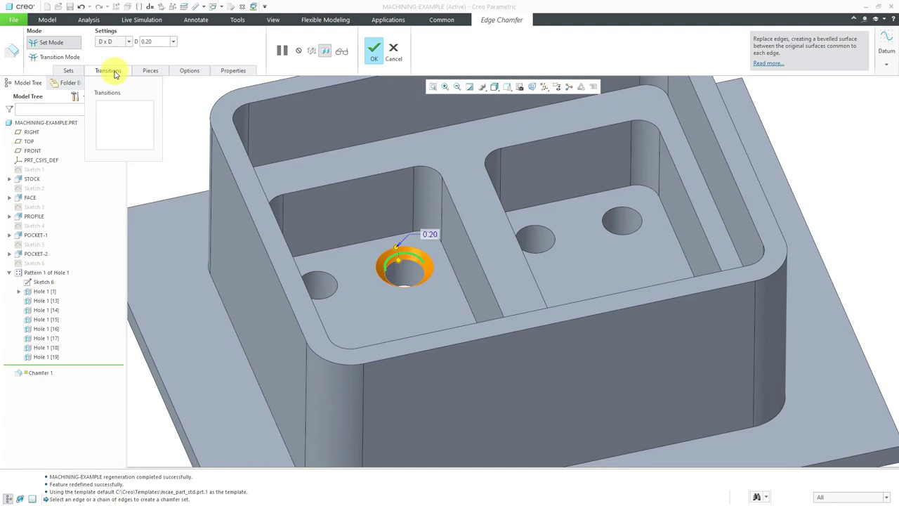
{"action": "left_click", "coordinate": [67, 59]}
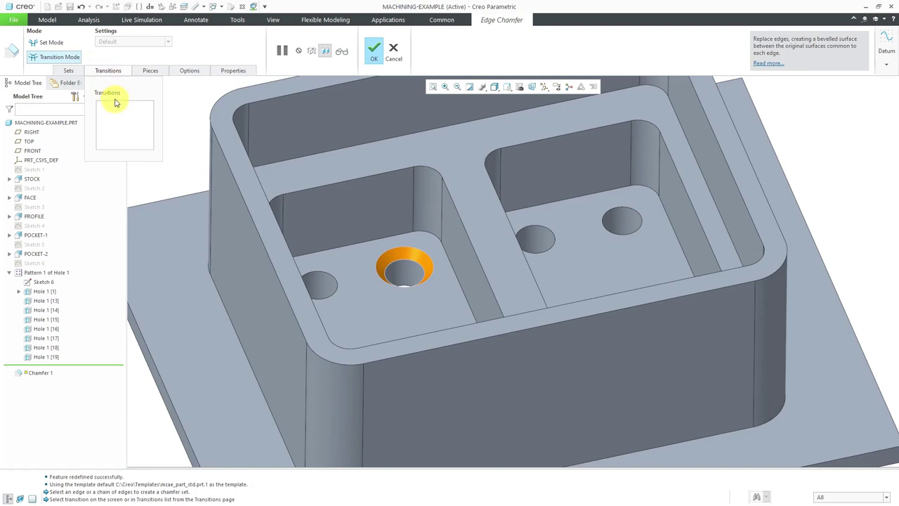
Return to Set Mode and review the Pieces, Options and Properties (CHAMFER_1) tabs before reopening Sets.
{"action": "left_click", "coordinate": [46, 44]}
{"action": "left_click", "coordinate": [149, 71]}
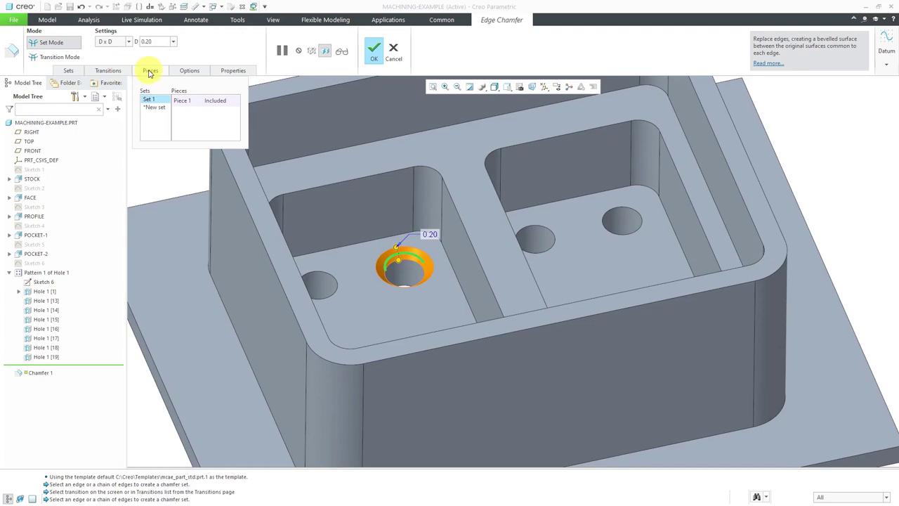
{"action": "left_click", "coordinate": [191, 71]}
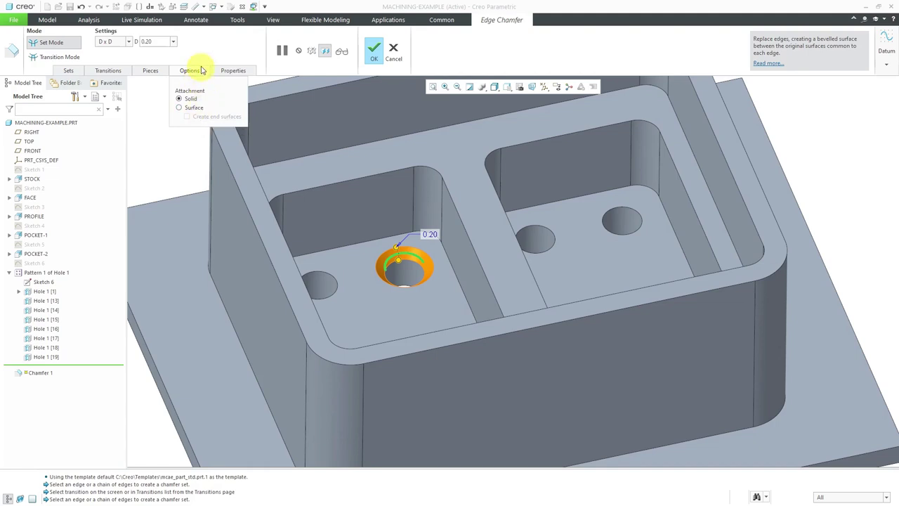
{"action": "left_click", "coordinate": [230, 71]}
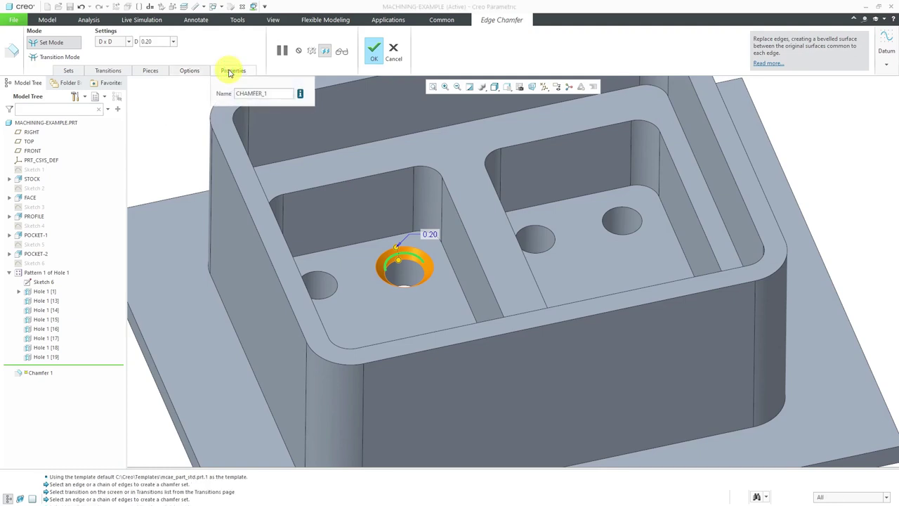
{"action": "left_click", "coordinate": [68, 71]}
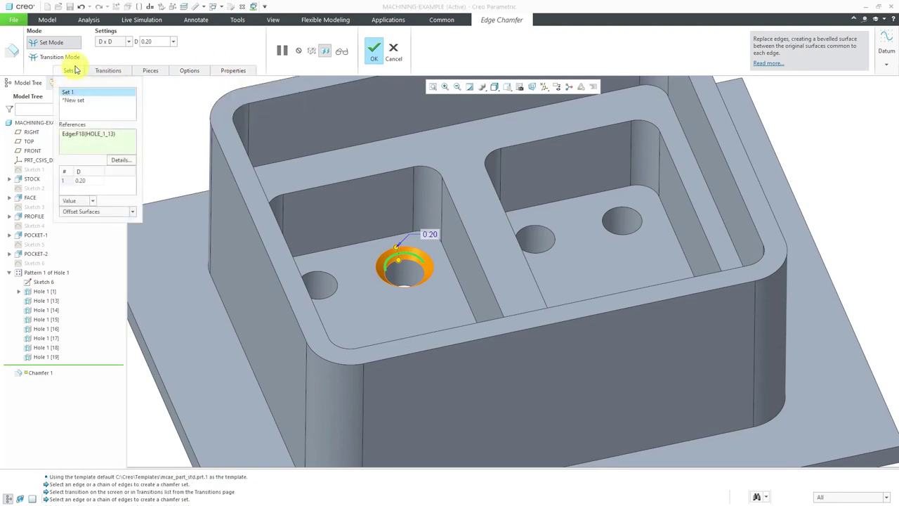
View the pockets from above and add the other seven hole edges to Set 1.
{"action": "left_click", "coordinate": [7, 500]}
{"action": "middle_click_drag", "start_coordinate": [176, 351], "coordinate": [537, 292]}
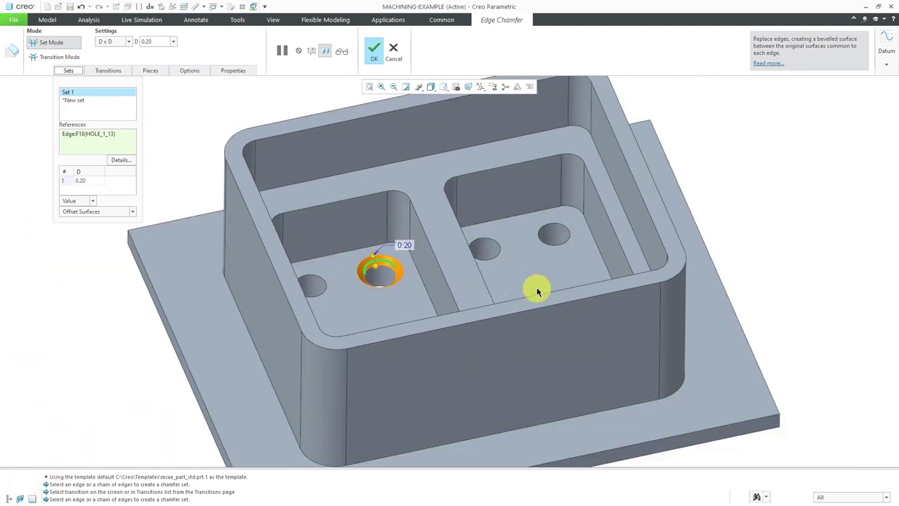
{"action": "scroll", "coordinate": [415, 290], "scroll_direction": "up", "scroll_amount": 2}
{"action": "scroll", "coordinate": [393, 286], "scroll_direction": "up", "scroll_amount": 3}
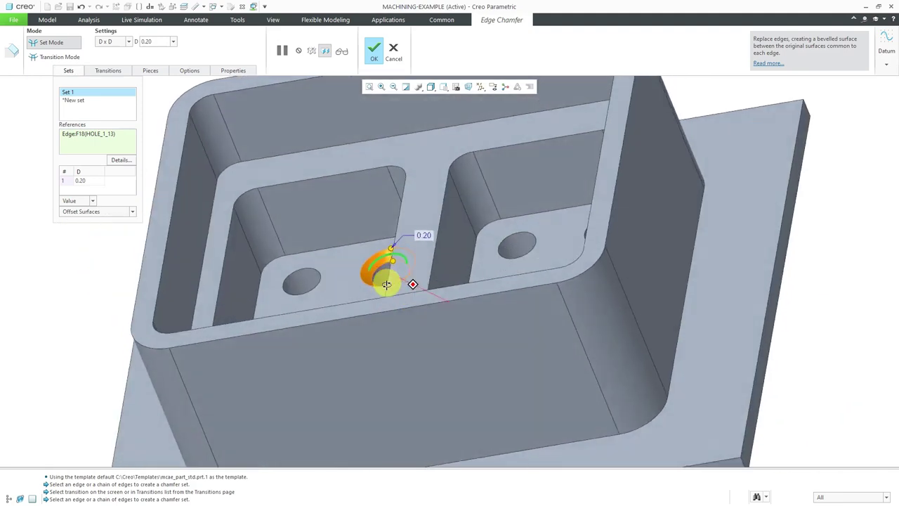
{"action": "middle_click_drag", "start_coordinate": [387, 285], "coordinate": [398, 307]}
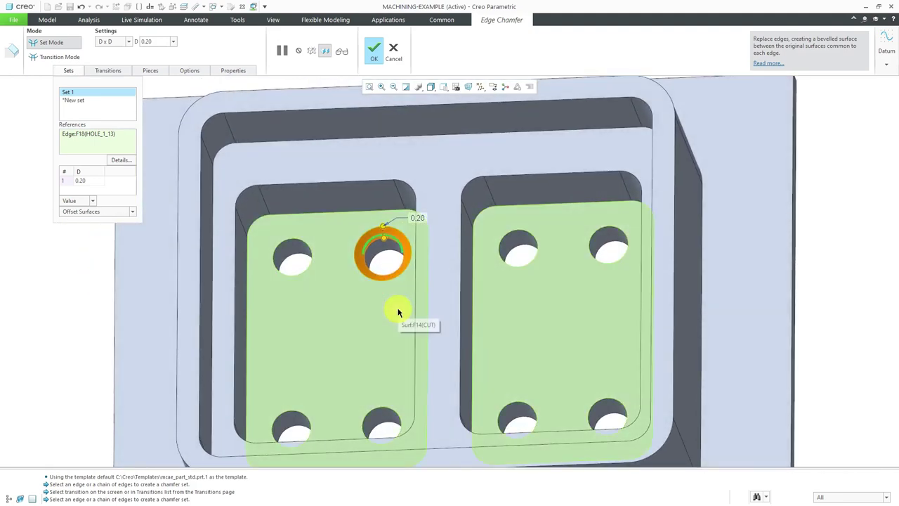
{"action": "left_click", "coordinate": [297, 240], "text": "ctrl"}
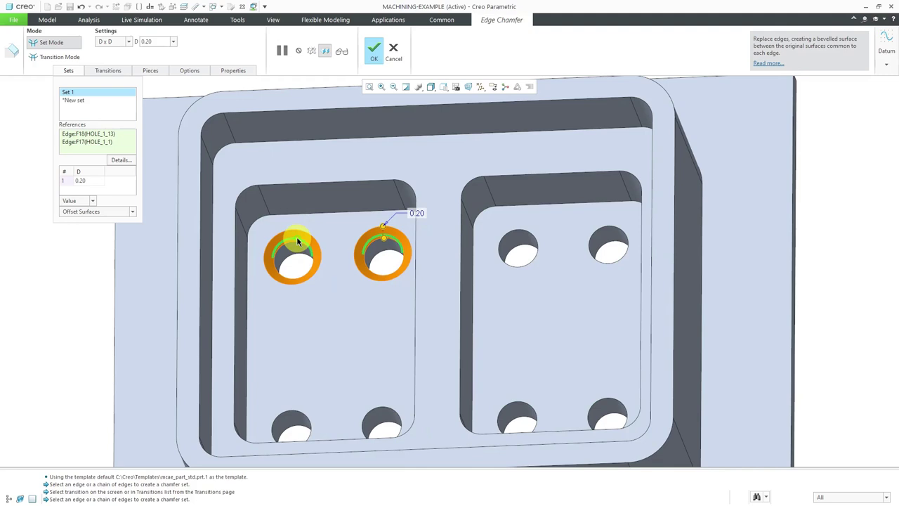
{"action": "left_click", "coordinate": [302, 410], "text": "ctrl"}
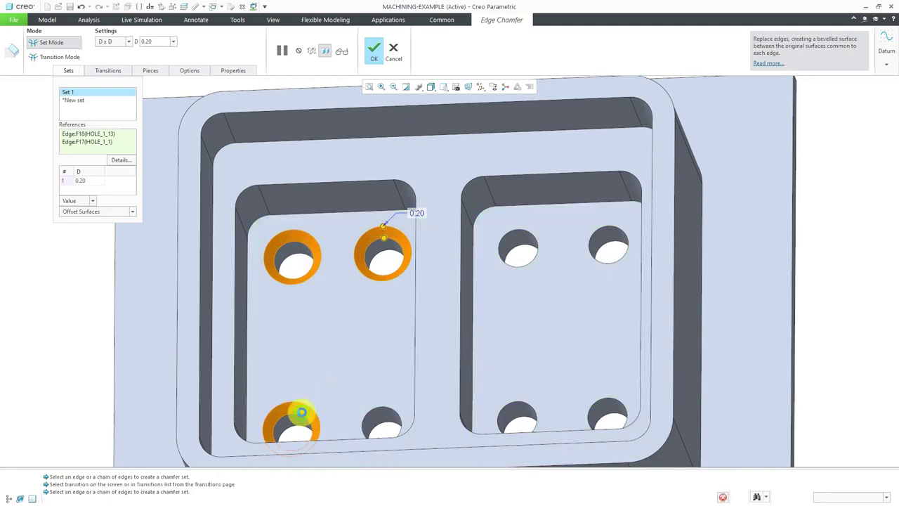
{"action": "left_click", "coordinate": [380, 413], "text": "ctrl"}
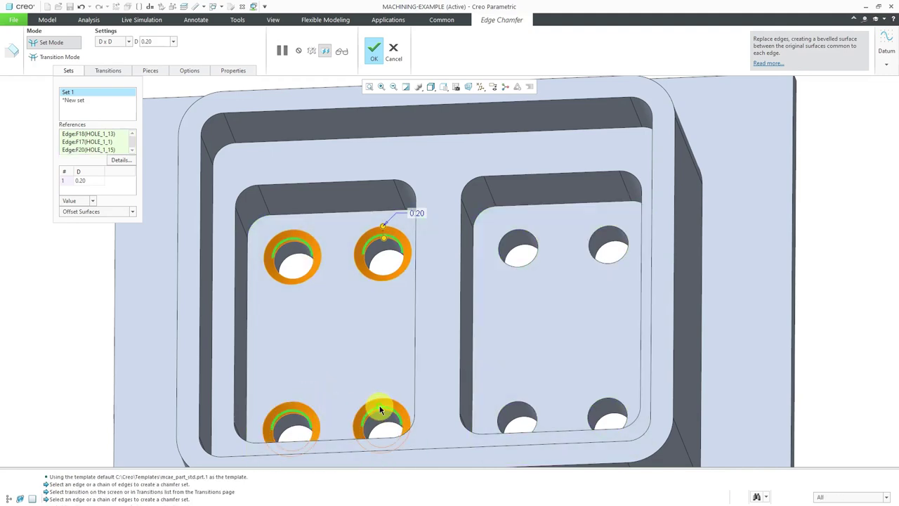
{"action": "left_click", "coordinate": [525, 237], "text": "ctrl"}
{"action": "left_click", "coordinate": [608, 232], "text": "ctrl"}
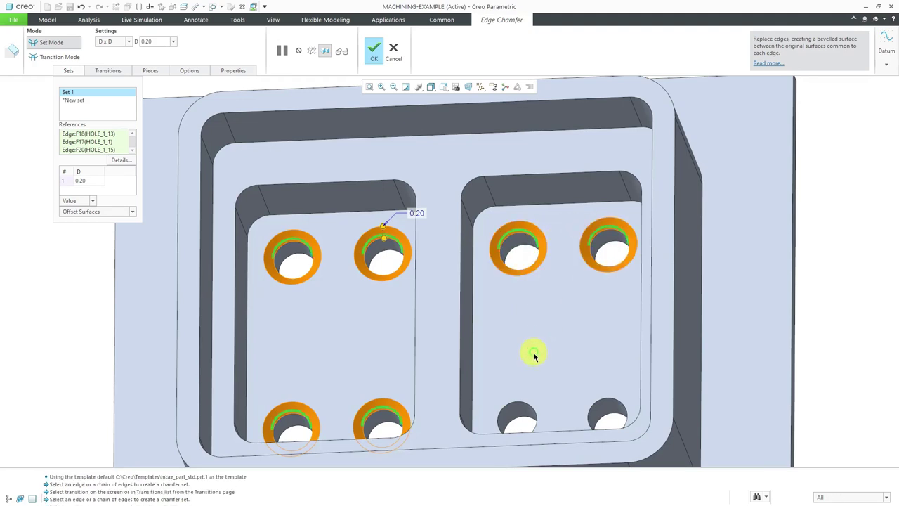
{"action": "left_click", "coordinate": [523, 402], "text": "ctrl"}
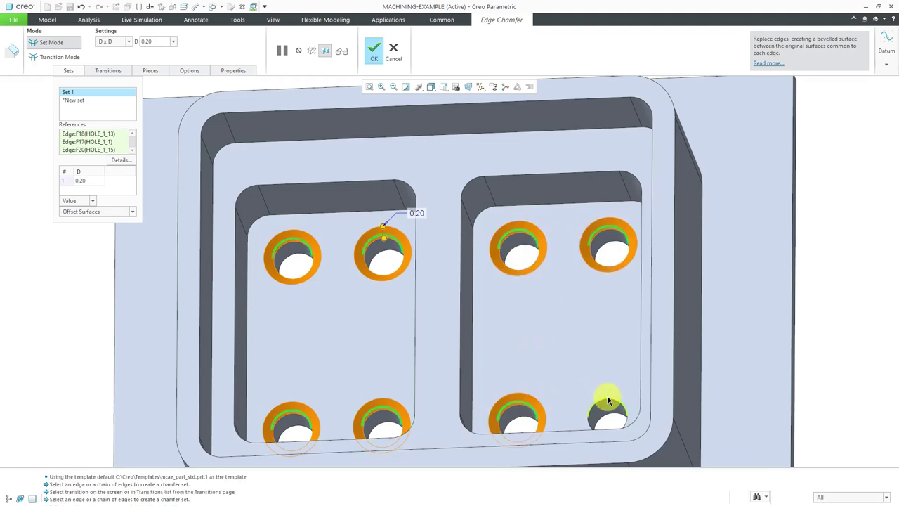
{"action": "left_click", "coordinate": [605, 397], "text": "ctrl"}
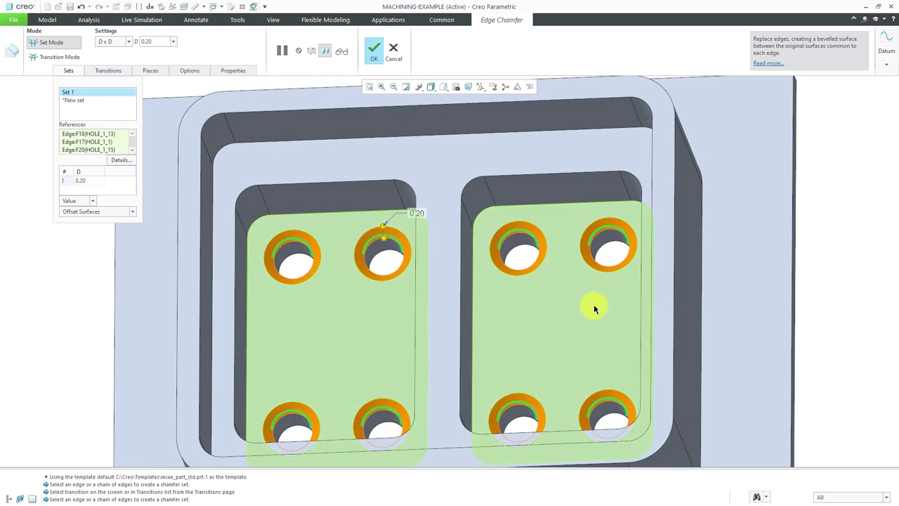
Move the right pocket's lower-right hole edge into a new Set 2.
{"action": "middle_click_drag", "start_coordinate": [581, 292], "coordinate": [588, 296]}
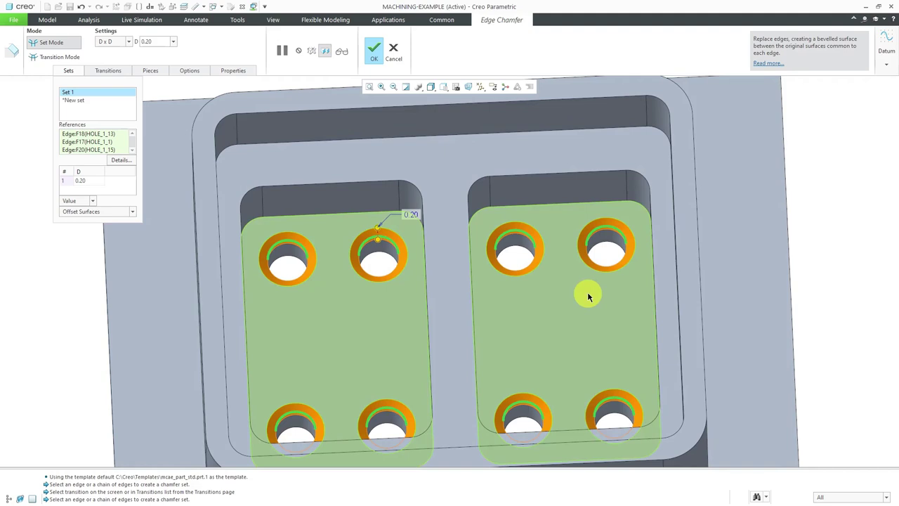
{"action": "left_click", "coordinate": [619, 406], "text": "ctrl"}
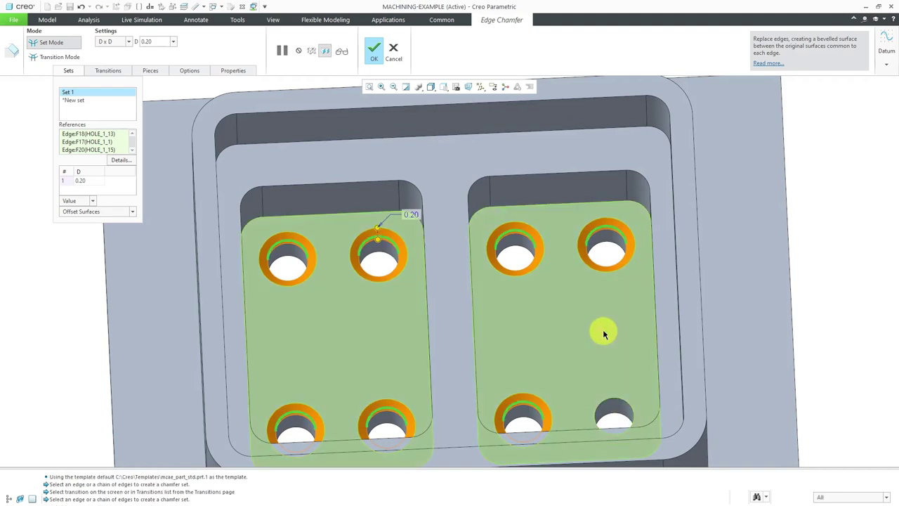
{"action": "left_click", "coordinate": [612, 401], "text": "ctrl"}
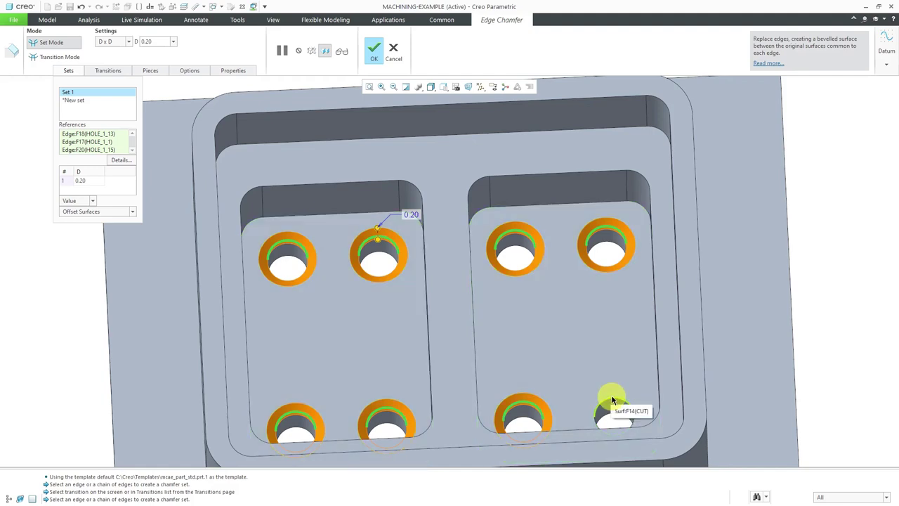
{"action": "left_click", "coordinate": [612, 400]}
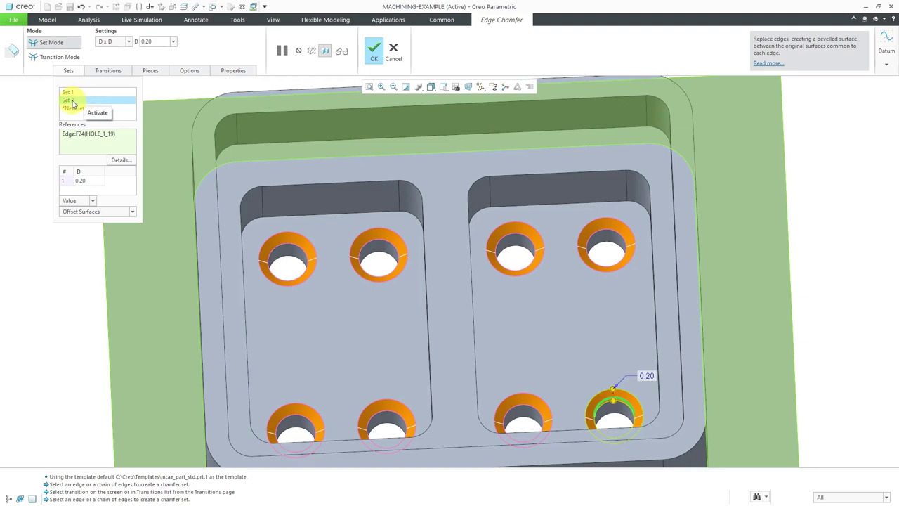
Delete chamfer Set 2, leaving the lower-right hole unchamfered, and view the part from the side.
{"action": "right_click", "coordinate": [72, 102]}
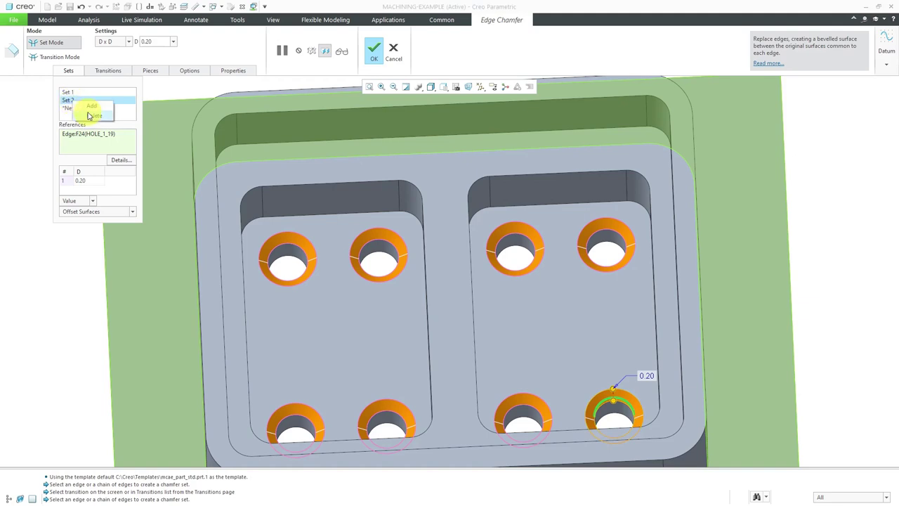
{"action": "left_click", "coordinate": [90, 115]}
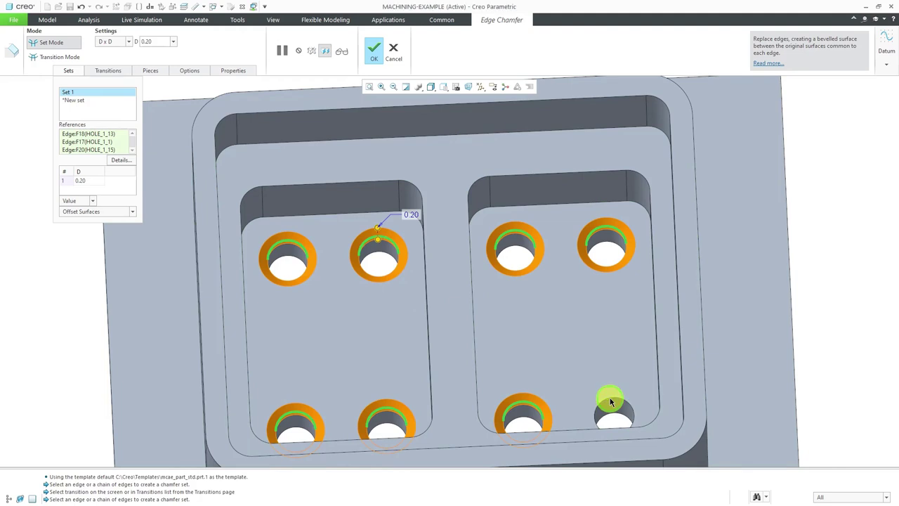
{"action": "scroll", "coordinate": [608, 325], "scroll_direction": "down", "scroll_amount": 4}
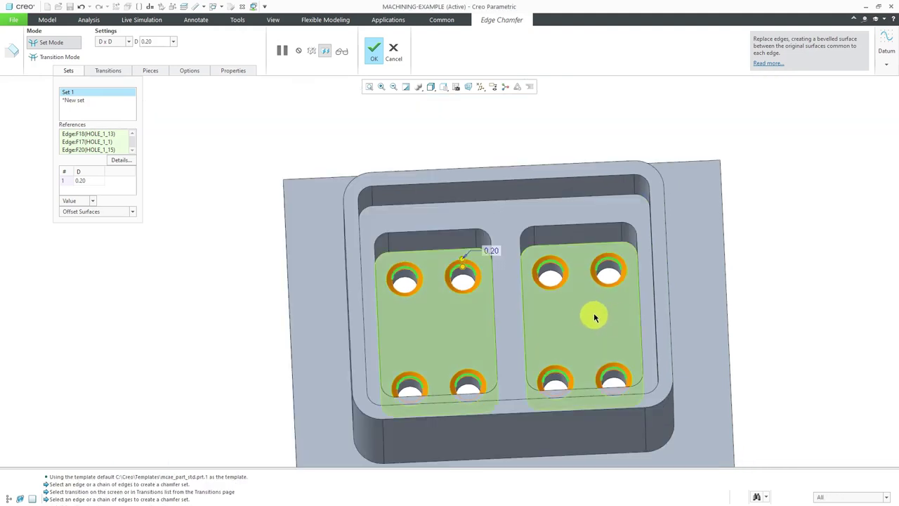
{"action": "middle_click_drag", "start_coordinate": [571, 300], "coordinate": [564, 279]}
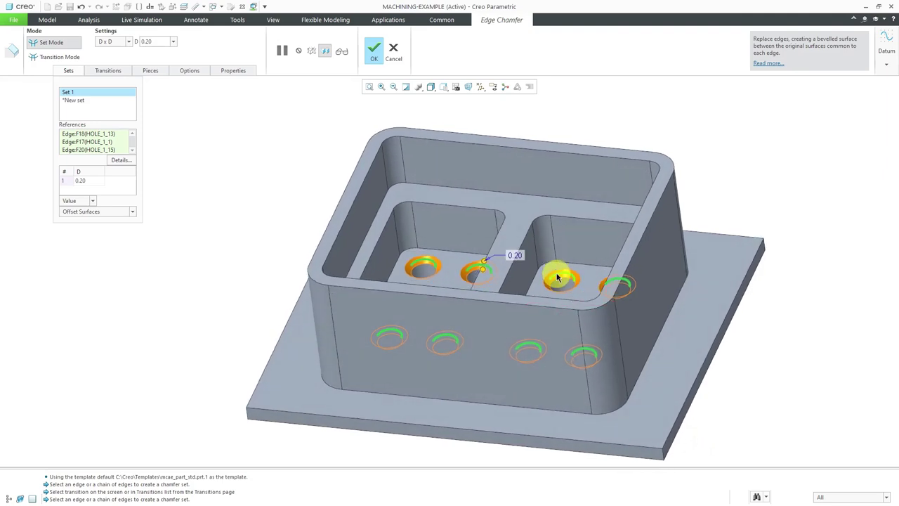
Add Set 2 on a base-plate vertical corner edge with a 1.00 chamfer distance.
{"action": "left_click", "coordinate": [369, 55]}
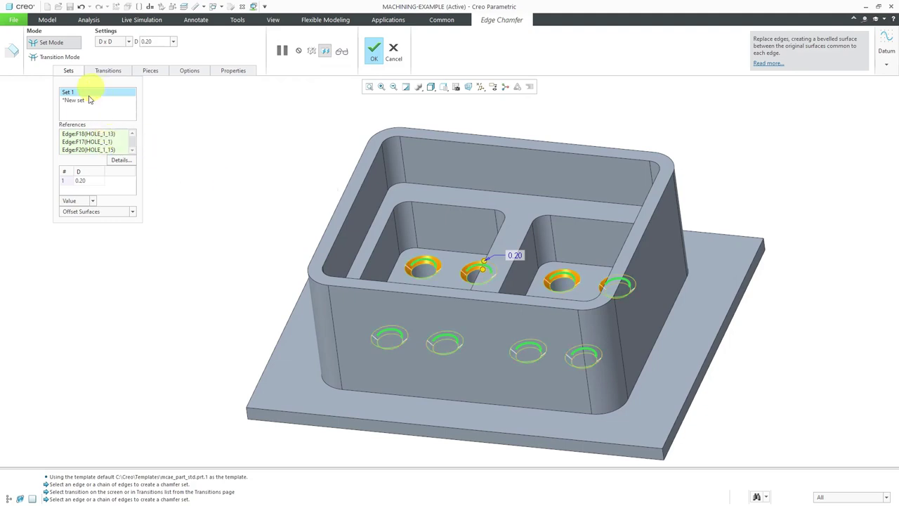
{"action": "left_click", "coordinate": [665, 457]}
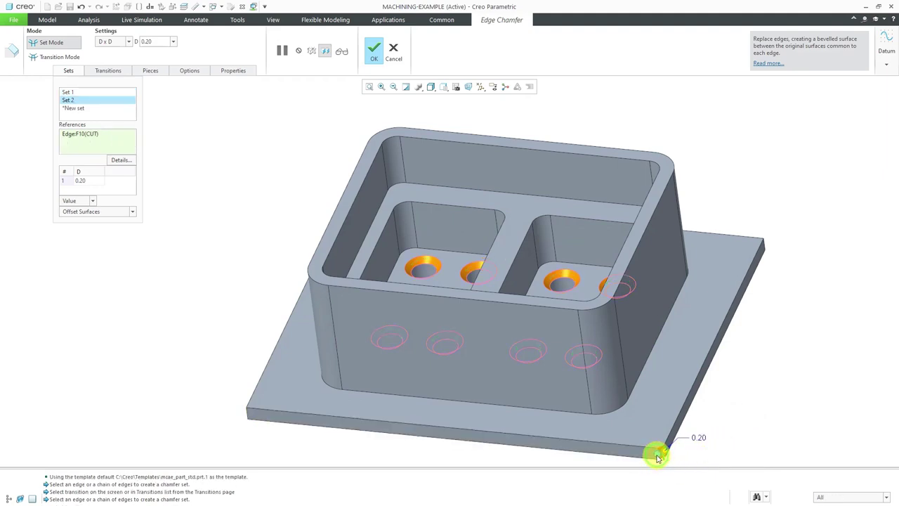
{"action": "left_click_drag", "start_coordinate": [656, 457], "coordinate": [640, 458]}
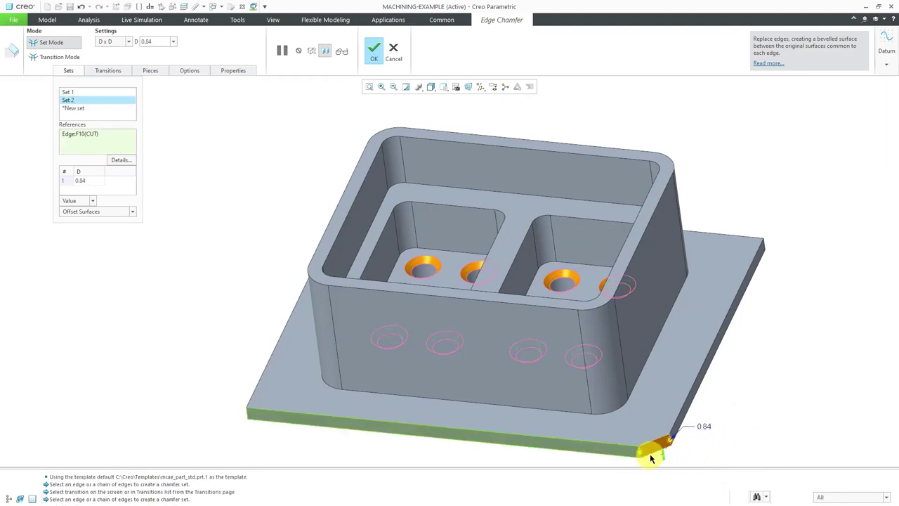
{"action": "double_click", "coordinate": [705, 426]}
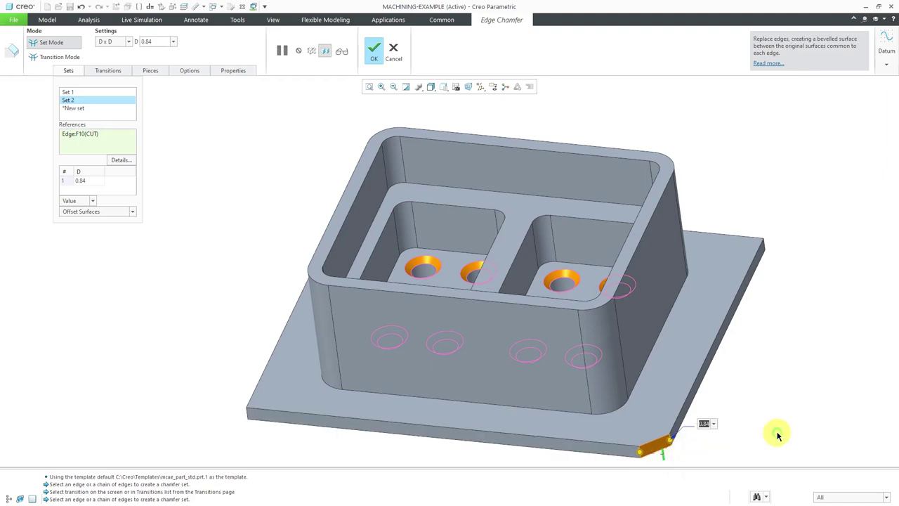
{"action": "type", "text": "1"}
{"action": "key", "text": "Return"}
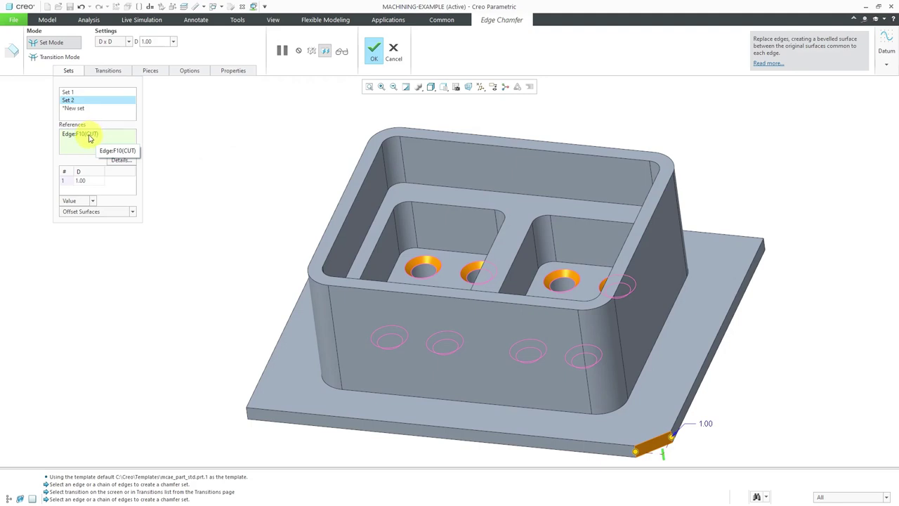
Replace the single corner edge with the plate's intent edge IntentEdg:F6, chamfering all four corners, and apply.
{"action": "left_click", "coordinate": [89, 138]}
{"action": "right_click", "coordinate": [89, 138]}
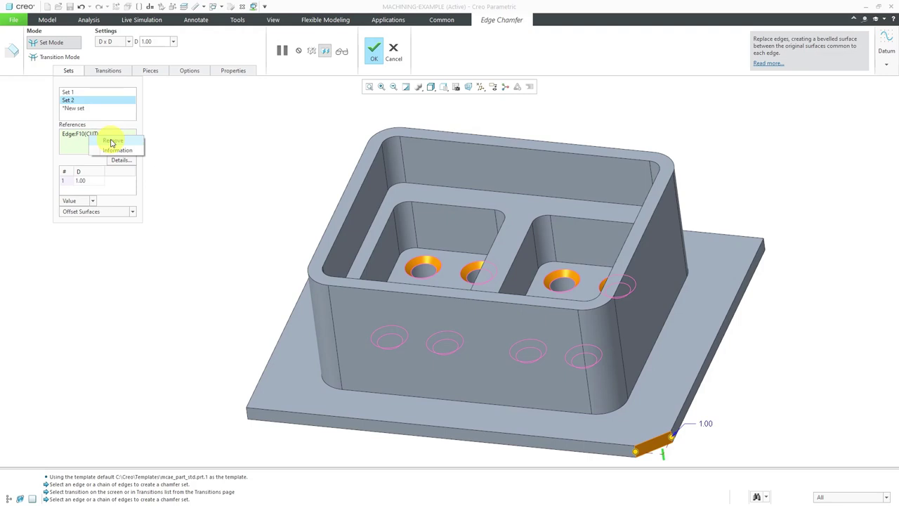
{"action": "left_click", "coordinate": [125, 145]}
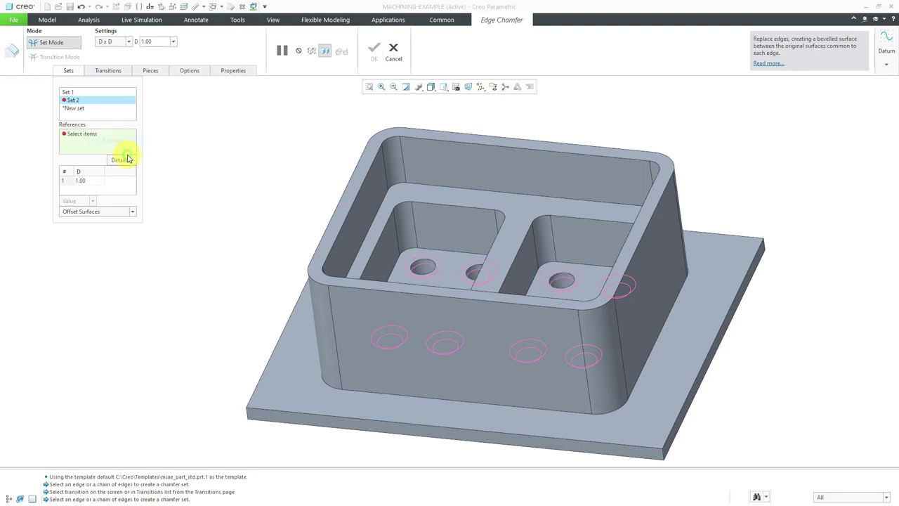
{"action": "left_click", "coordinate": [665, 453]}
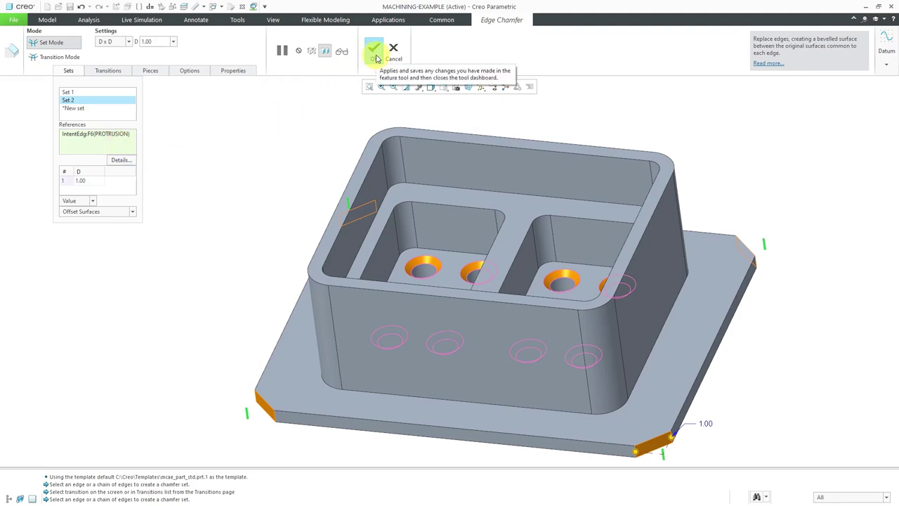
{"action": "left_click", "coordinate": [374, 51]}
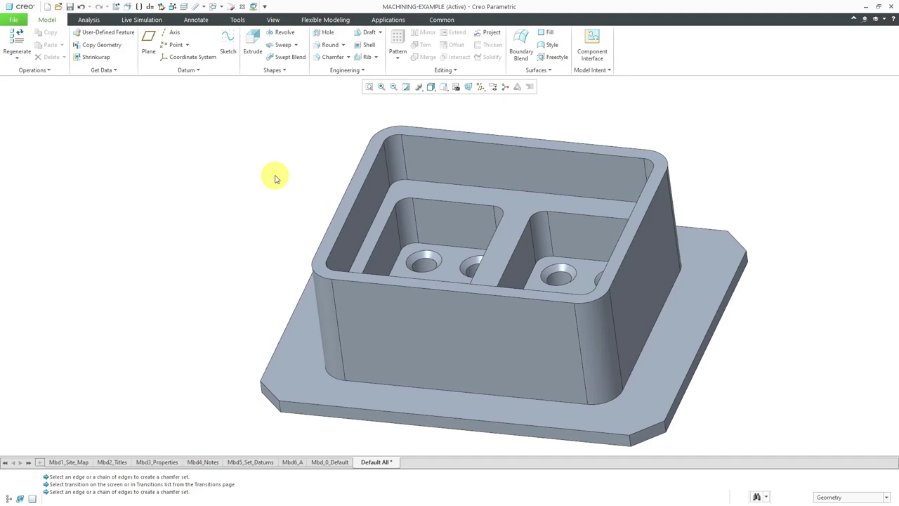
Create a new 0.50 O x O chamfer on the top rim chain, offset from the front face.
{"action": "left_click", "coordinate": [330, 57]}
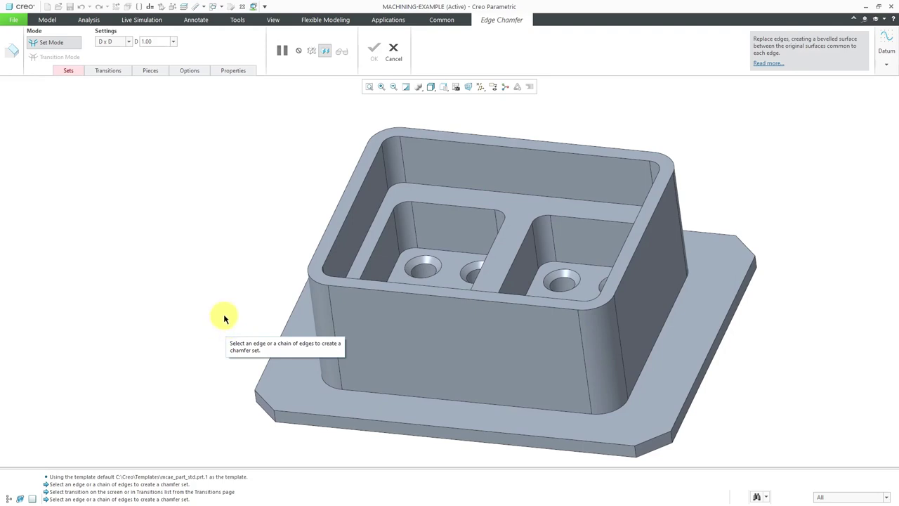
{"action": "left_click", "coordinate": [463, 318]}
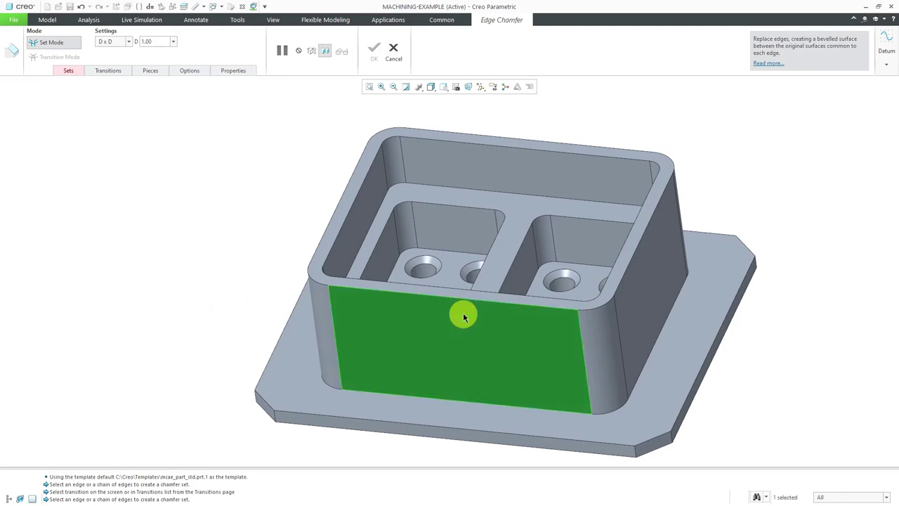
{"action": "left_click", "coordinate": [462, 294], "text": "ctrl"}
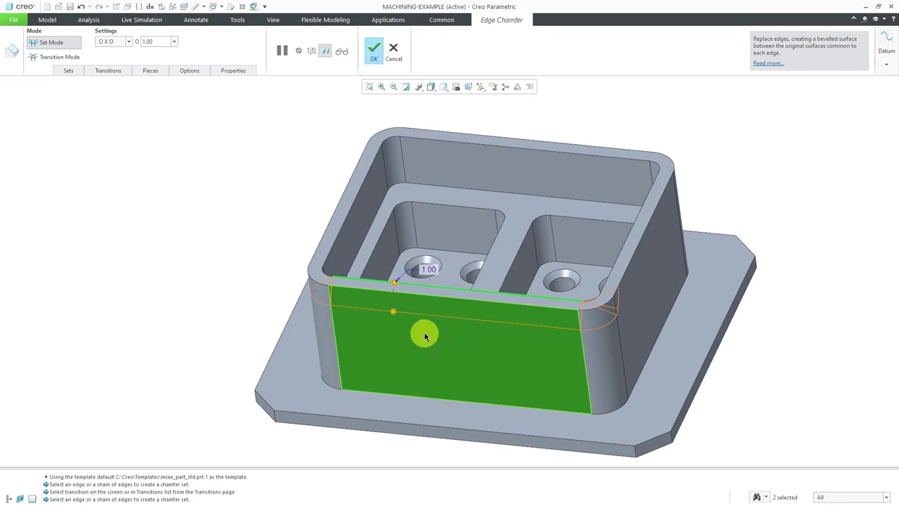
{"action": "left_click", "coordinate": [394, 310]}
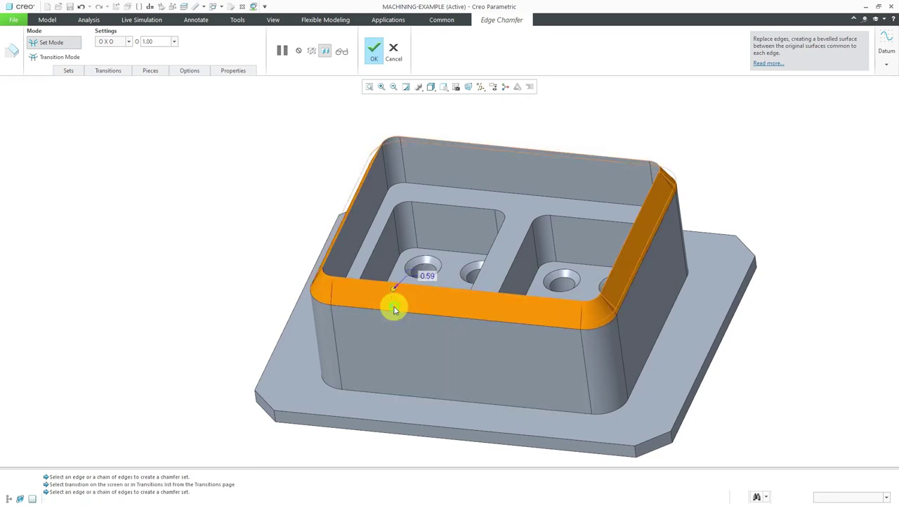
{"action": "left_click", "coordinate": [410, 312]}
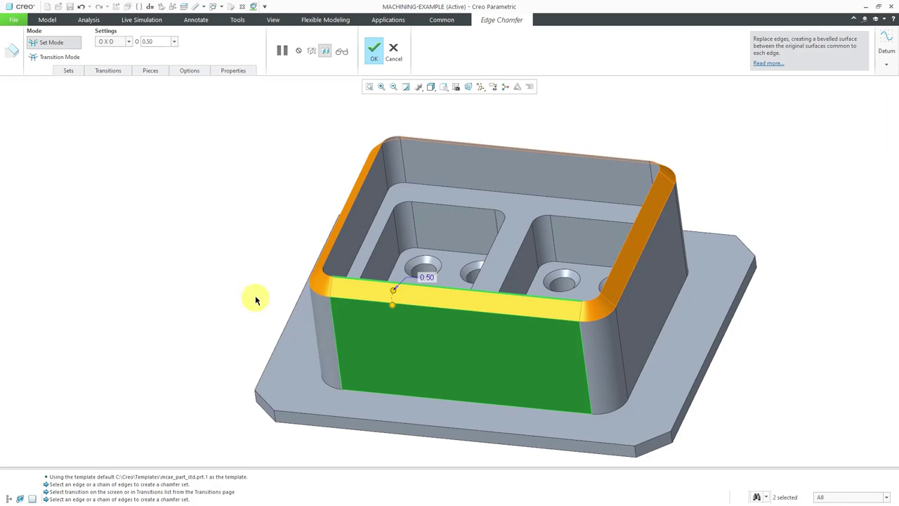
{"action": "middle_click_drag", "start_coordinate": [327, 307], "coordinate": [217, 242]}
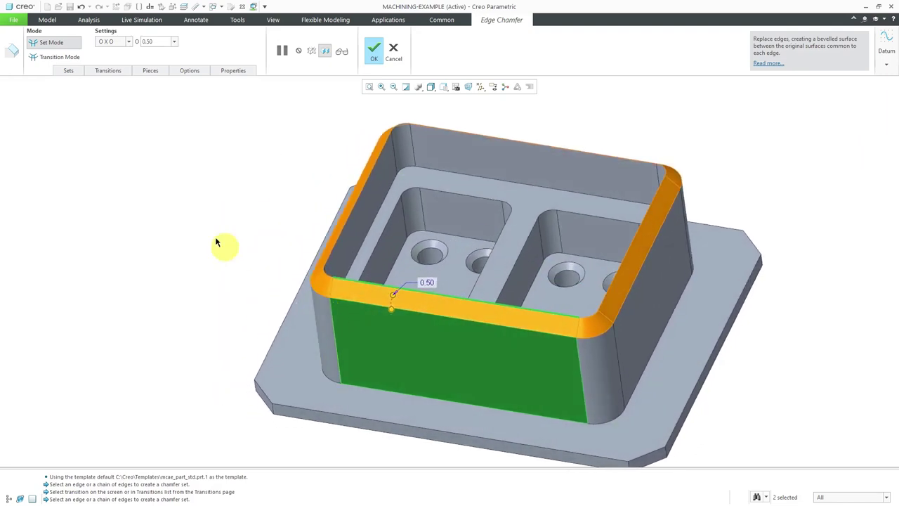
{"action": "left_click", "coordinate": [129, 42]}
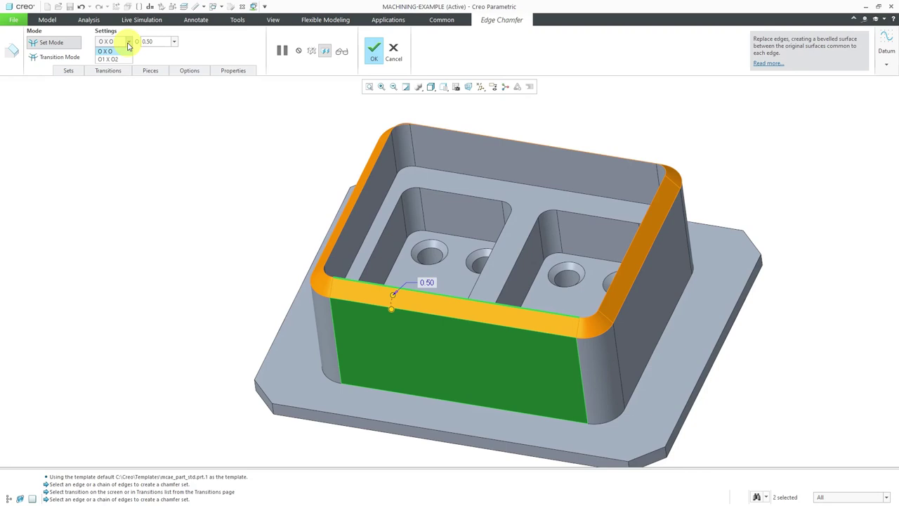
Keep the O x O scheme and add Set 2 from the base plate surface and box front face.
{"action": "left_click", "coordinate": [68, 72]}
{"action": "left_click", "coordinate": [68, 72]}
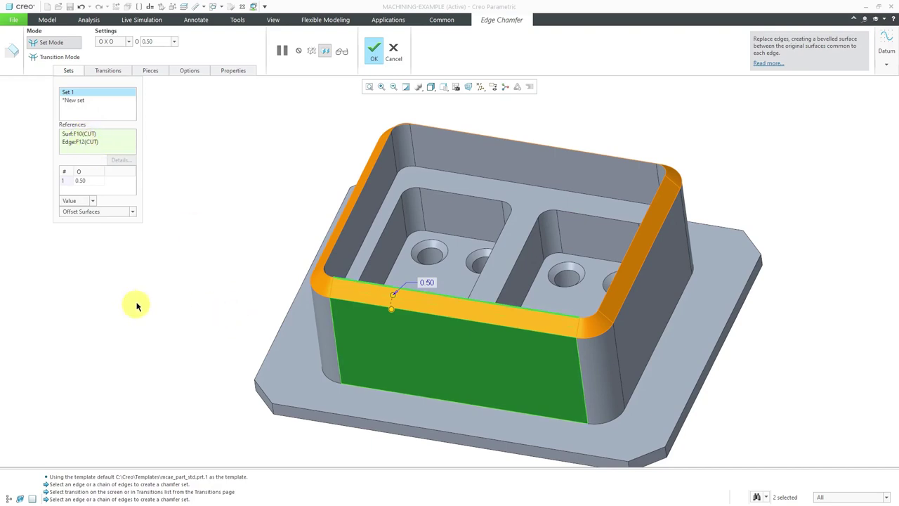
{"action": "left_click", "coordinate": [409, 417]}
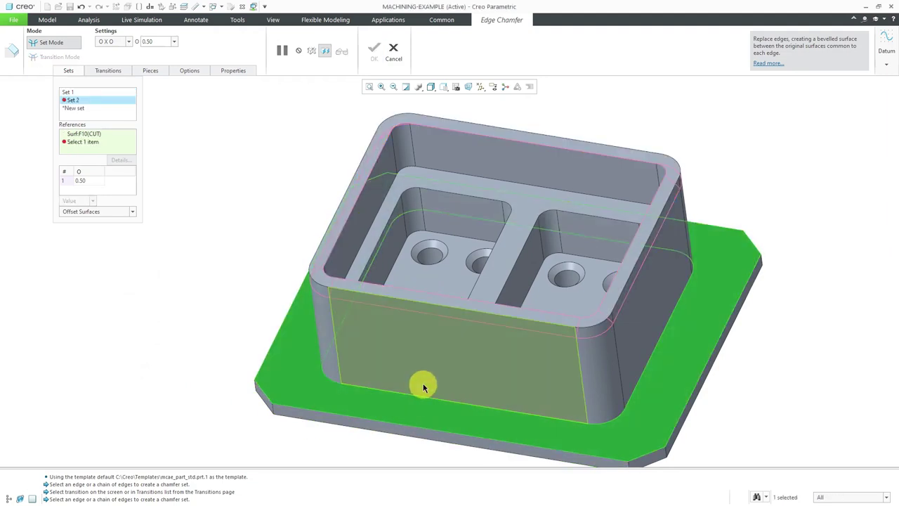
{"action": "left_click", "coordinate": [423, 388]}
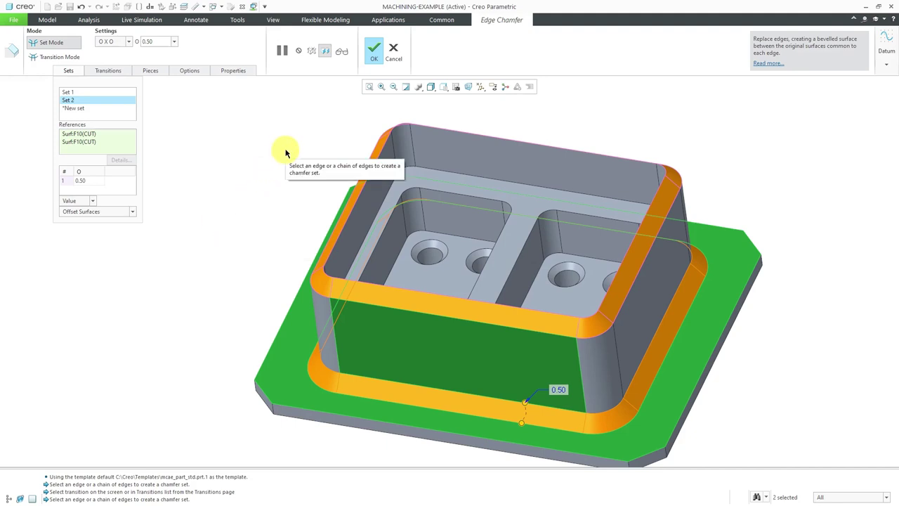
Apply the rim and plate-junction chamfers, then reopen the first hole chamfer's definition and list its chamfer types.
{"action": "left_click", "coordinate": [373, 54]}
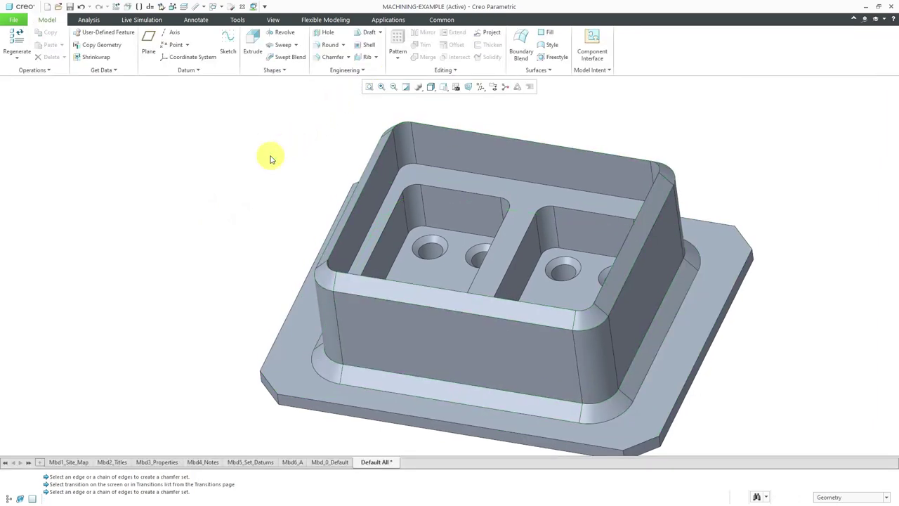
{"action": "scroll", "coordinate": [270, 159], "scroll_direction": "up", "scroll_amount": 2}
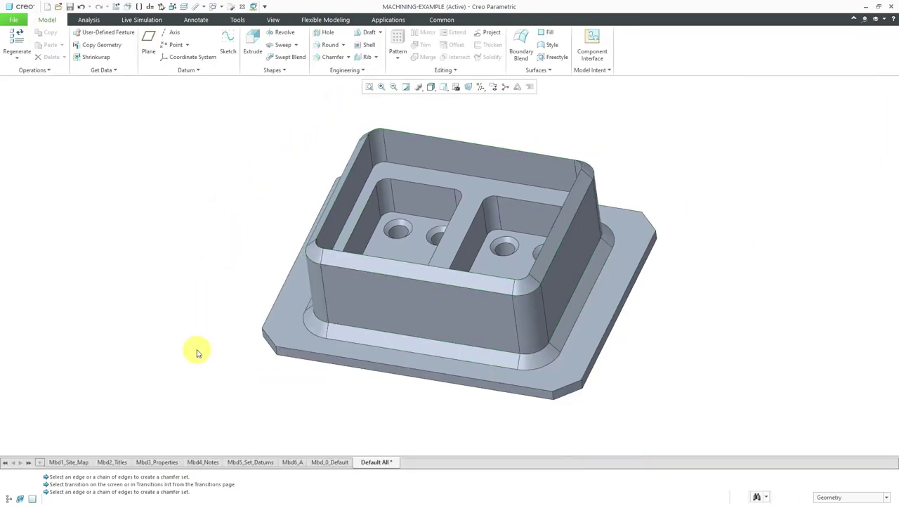
{"action": "left_click", "coordinate": [275, 347]}
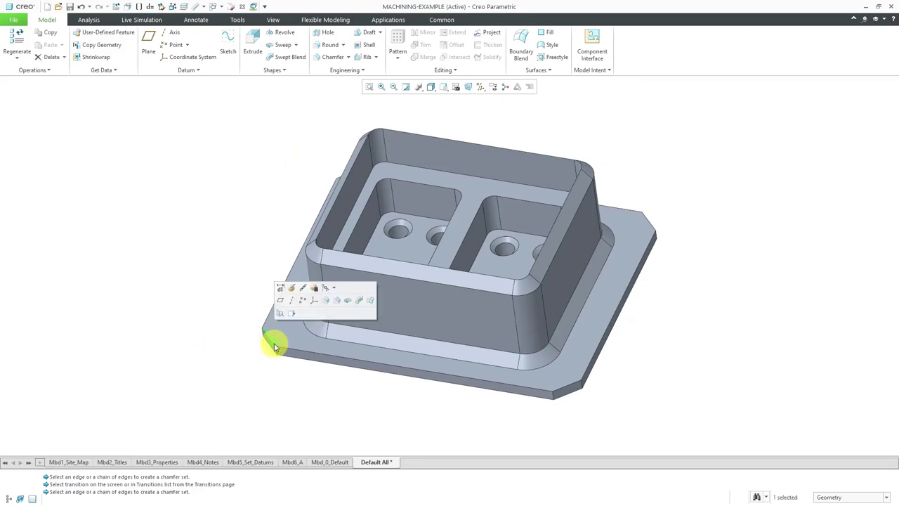
{"action": "left_click", "coordinate": [282, 290]}
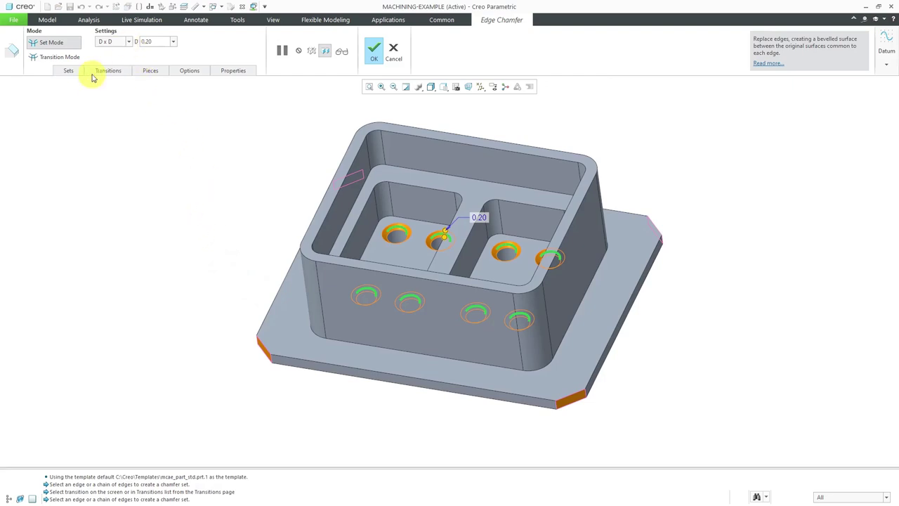
{"action": "left_click", "coordinate": [69, 71]}
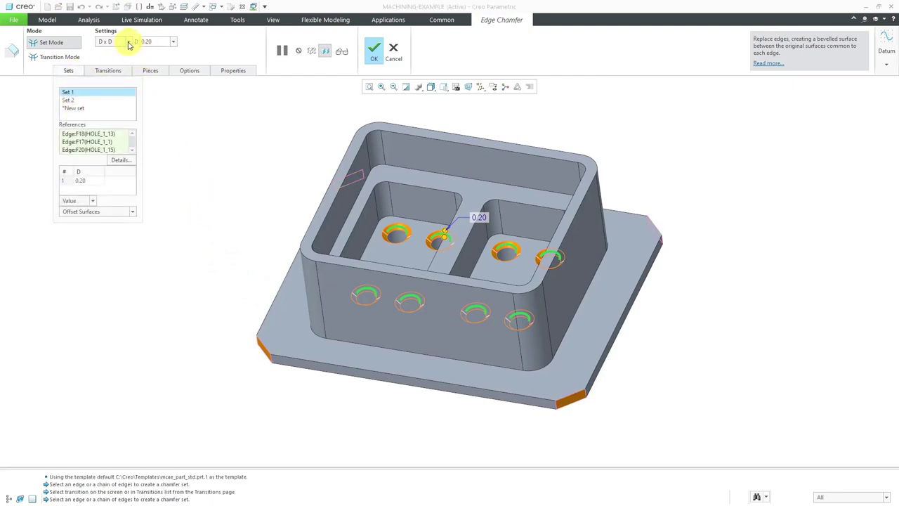
{"action": "scroll", "coordinate": [396, 223], "scroll_direction": "down", "scroll_amount": 4}
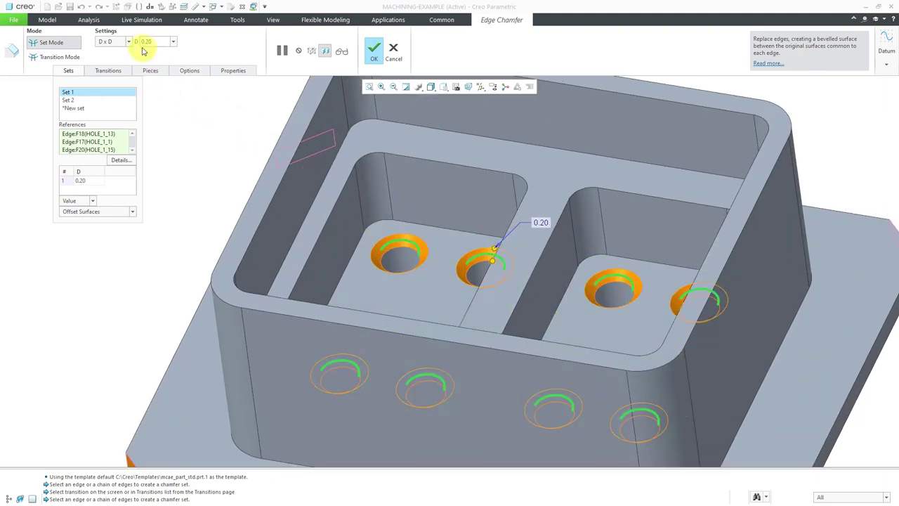
{"action": "left_click", "coordinate": [129, 42]}
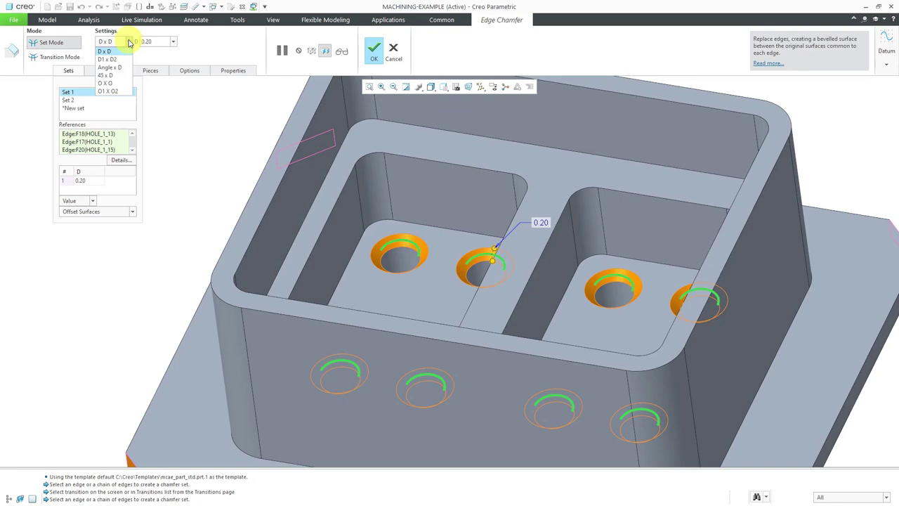
Try the 45 x D scheme on the hole chamfer, then revert it to D x D.
{"action": "left_click", "coordinate": [113, 82]}
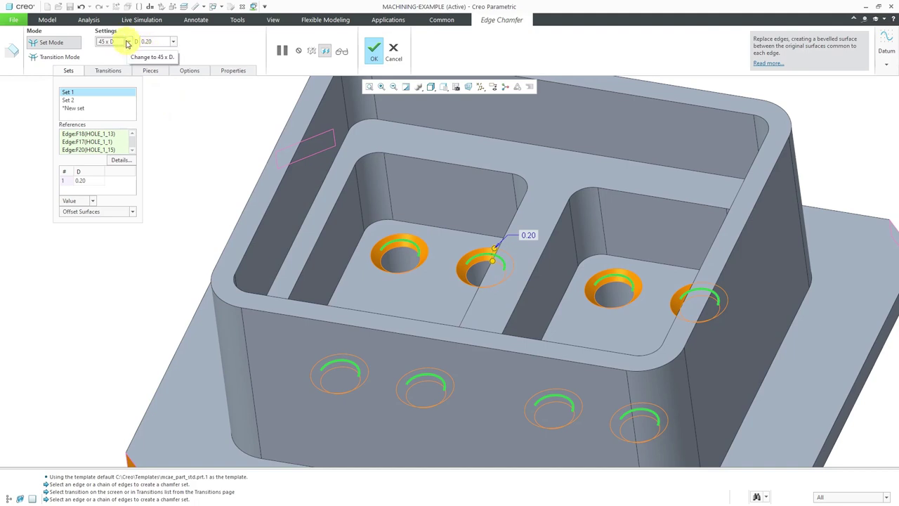
{"action": "left_click", "coordinate": [128, 43]}
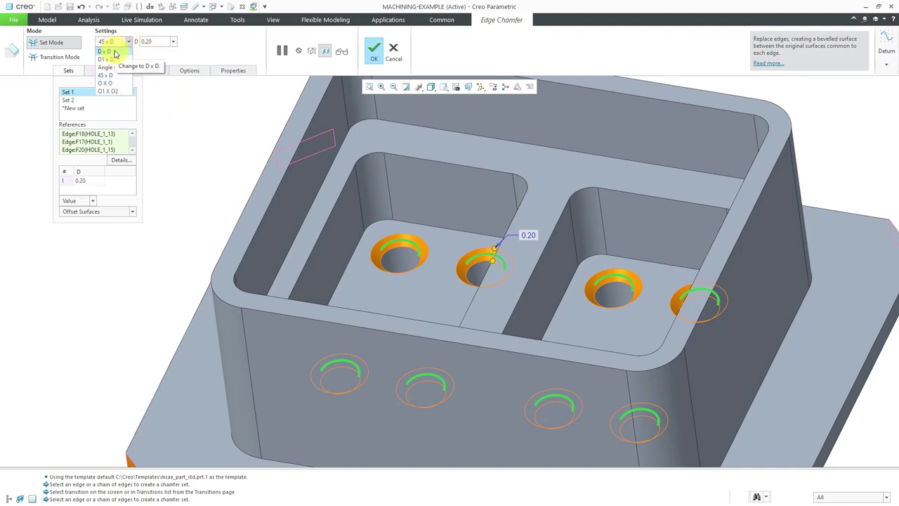
{"action": "left_click", "coordinate": [112, 51]}
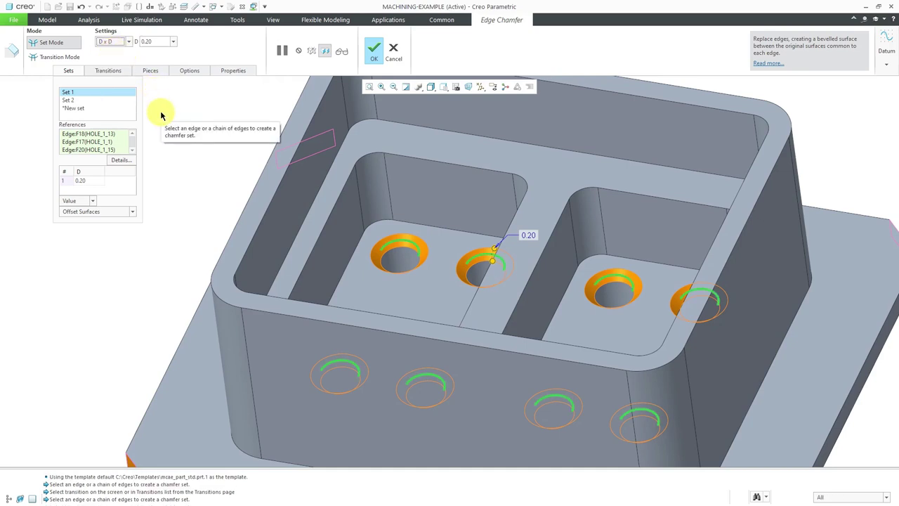
{"action": "left_click", "coordinate": [128, 44]}
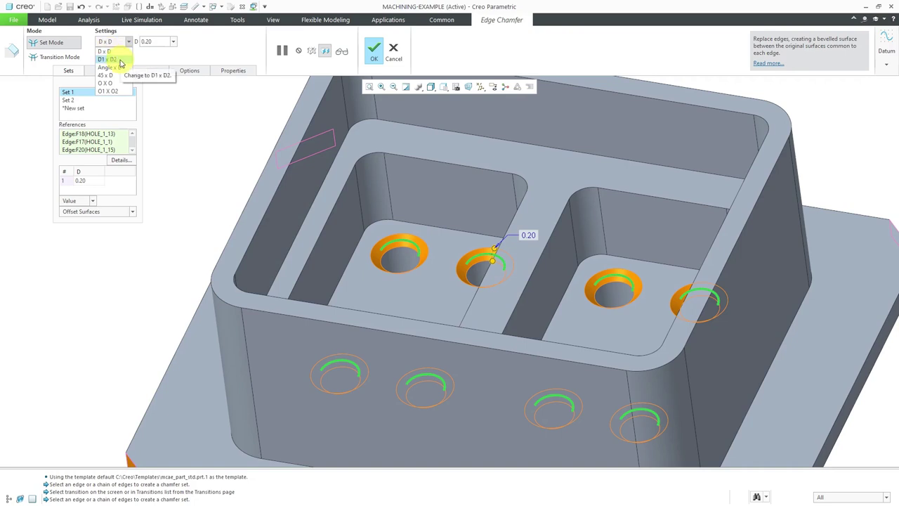
Switch the hole chamfer to D1 x D2 with D1 0.30 and D2 0.10.
{"action": "left_click", "coordinate": [113, 59]}
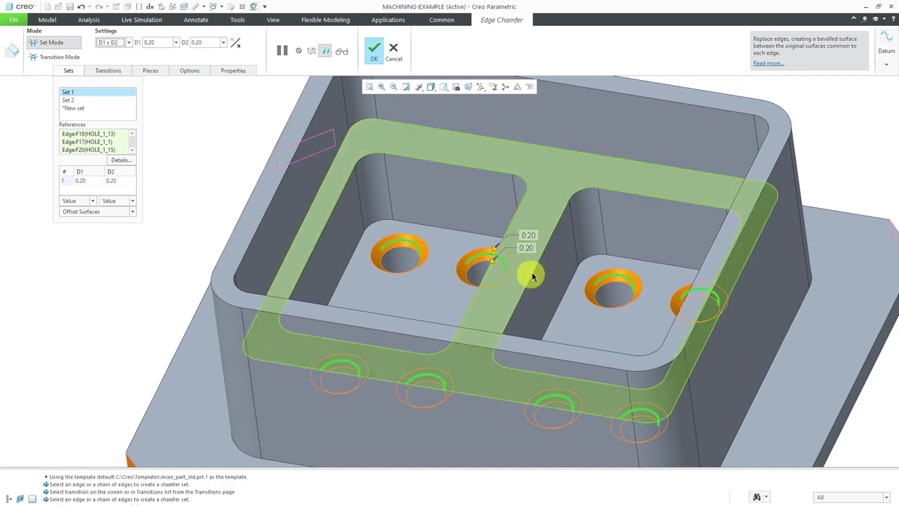
{"action": "mouse_move", "coordinate": [527, 274]}
{"action": "middle_mouse_down"}
{"action": "mouse_move", "coordinate": [541, 255]}
{"action": "mouse_move", "coordinate": [542, 267]}
{"action": "middle_mouse_up"}
{"action": "scroll", "coordinate": [481, 229], "scroll_direction": "down", "scroll_amount": 3}
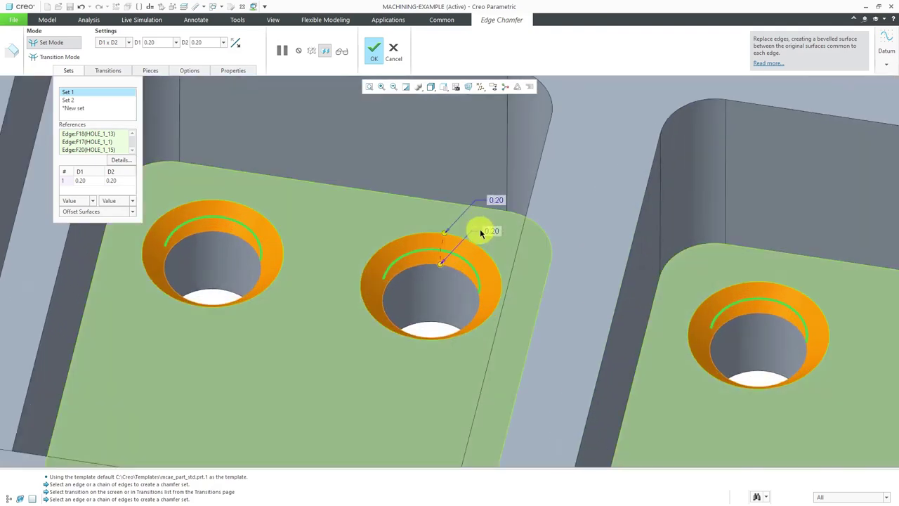
{"action": "left_click_drag", "start_coordinate": [456, 232], "coordinate": [448, 226]}
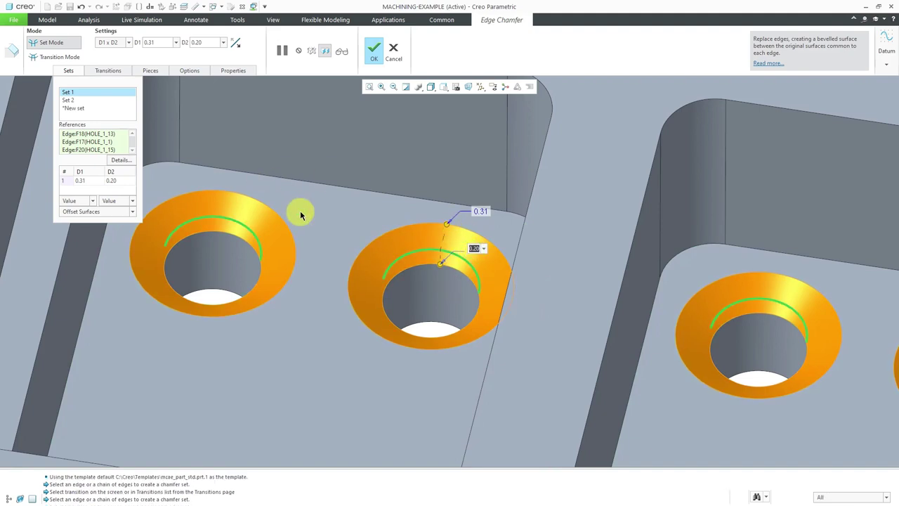
{"action": "type", "text": ".1"}
{"action": "key", "text": "Return"}
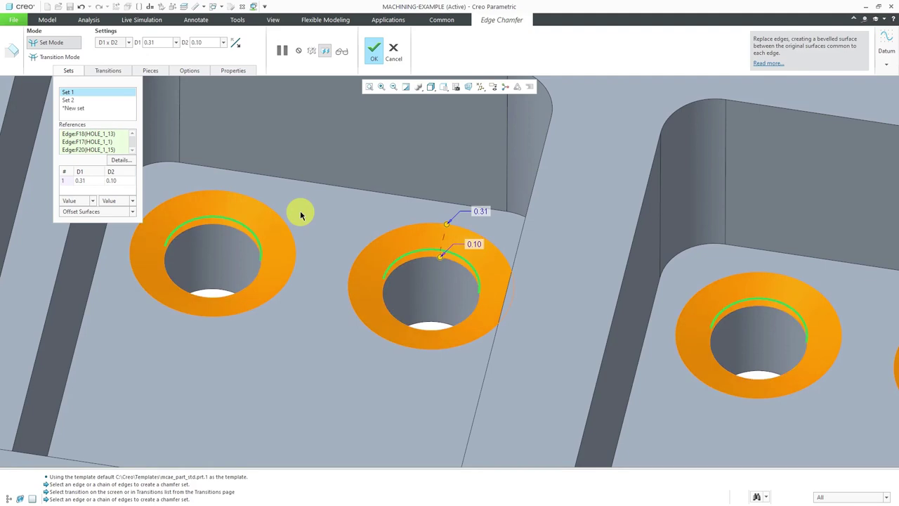
{"action": "double_click", "coordinate": [482, 211]}
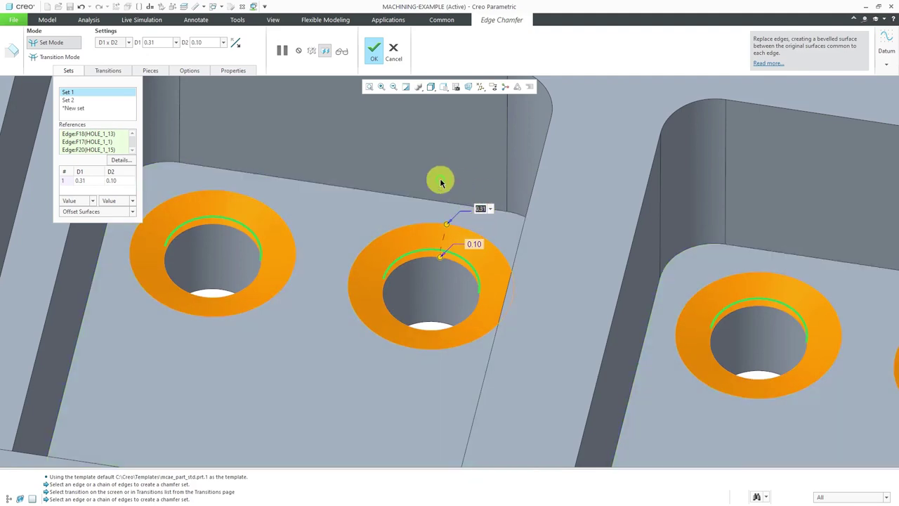
{"action": "type", "text": ".3"}
{"action": "key", "text": "Return"}
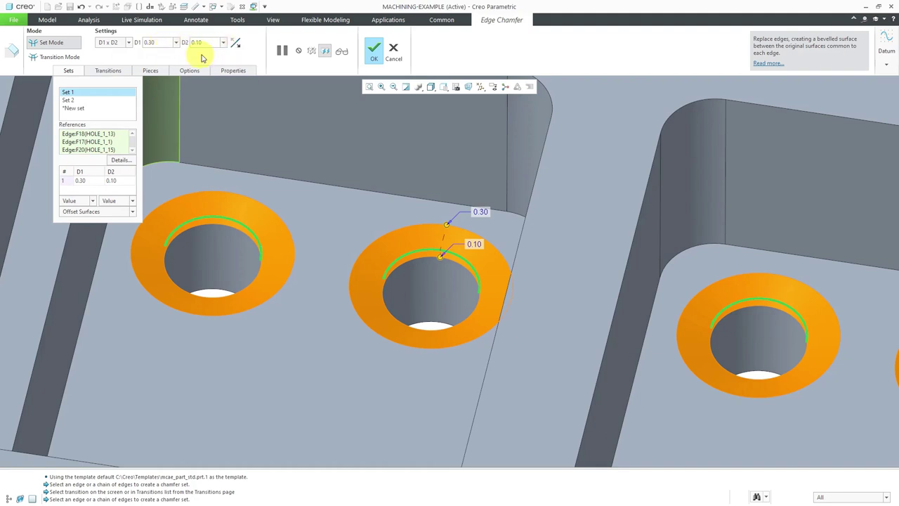
Toggle the distance swap back and forth to compare, then show the dimensioning schemes again.
{"action": "left_click", "coordinate": [238, 48]}
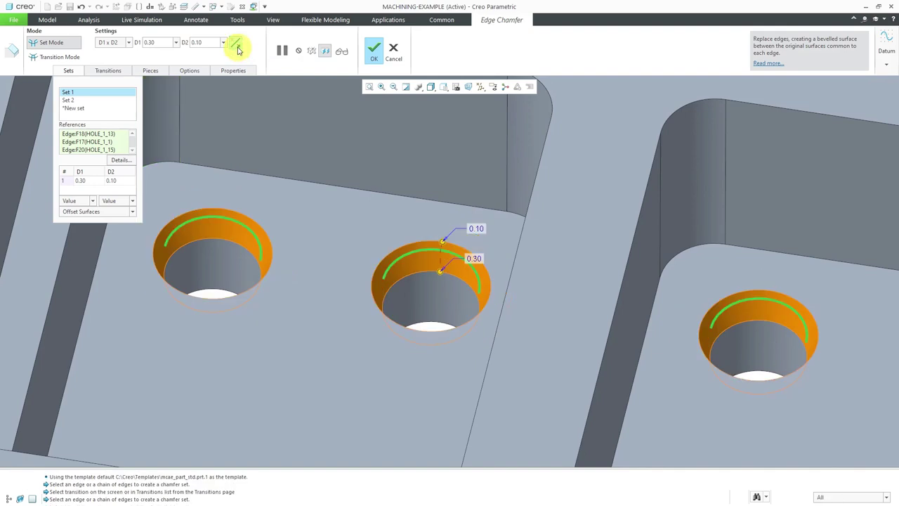
{"action": "left_click", "coordinate": [238, 47]}
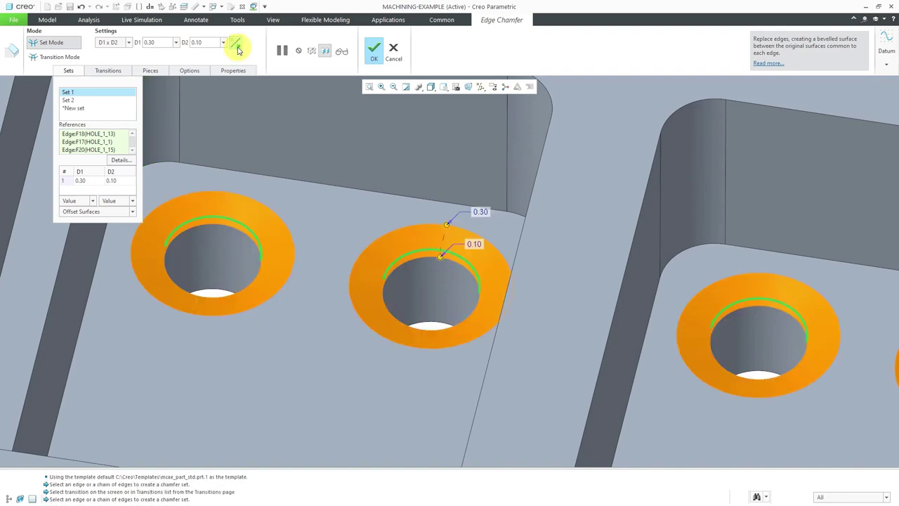
{"action": "left_click", "coordinate": [237, 47]}
{"action": "left_click", "coordinate": [238, 48]}
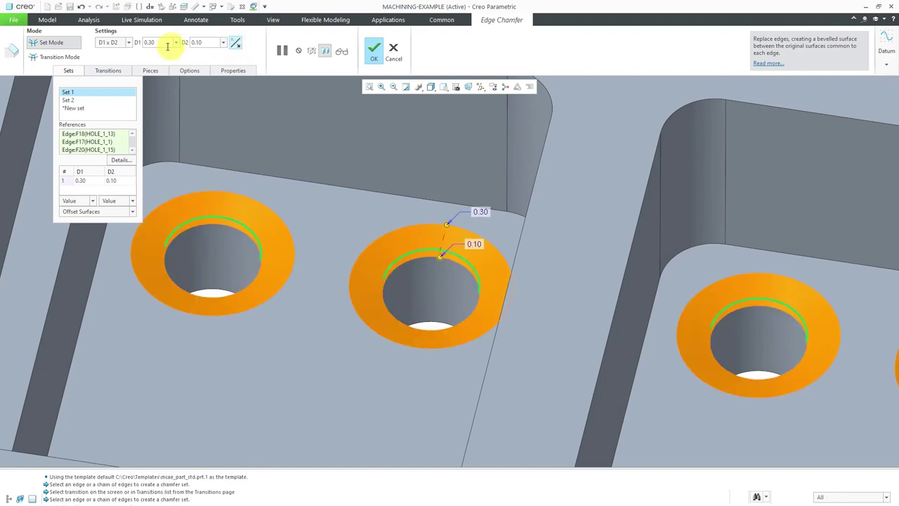
{"action": "left_click", "coordinate": [129, 44]}
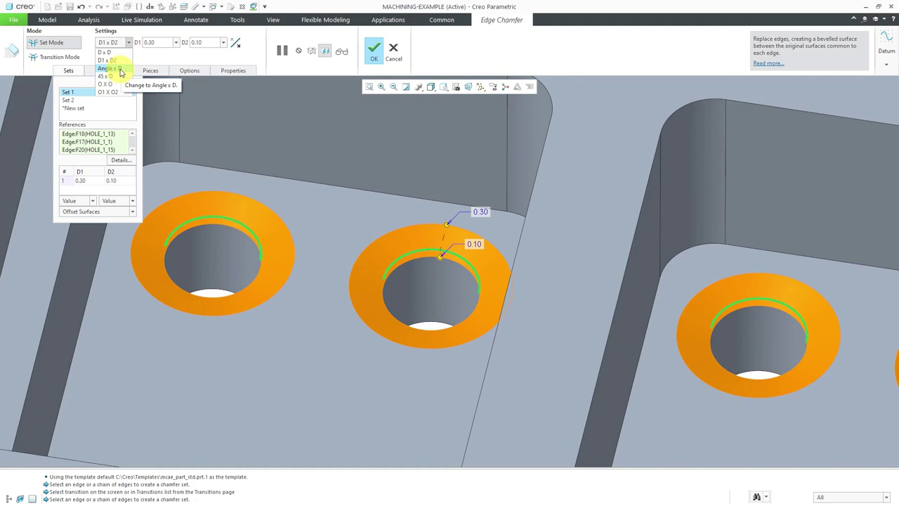
Switch the hole chamfer to Angle x D, trying an 82° angle and distances 0.10 and 0.05.
{"action": "left_click", "coordinate": [120, 70]}
{"action": "mouse_move", "coordinate": [427, 237]}
{"action": "middle_mouse_down"}
{"action": "mouse_move", "coordinate": [434, 223]}
{"action": "mouse_move", "coordinate": [426, 225]}
{"action": "mouse_move", "coordinate": [437, 237]}
{"action": "middle_mouse_up"}
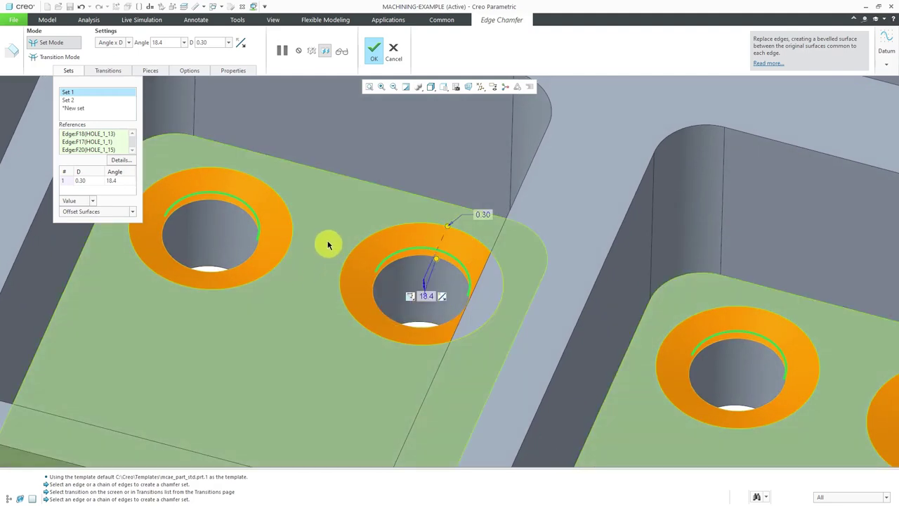
{"action": "left_click", "coordinate": [243, 45]}
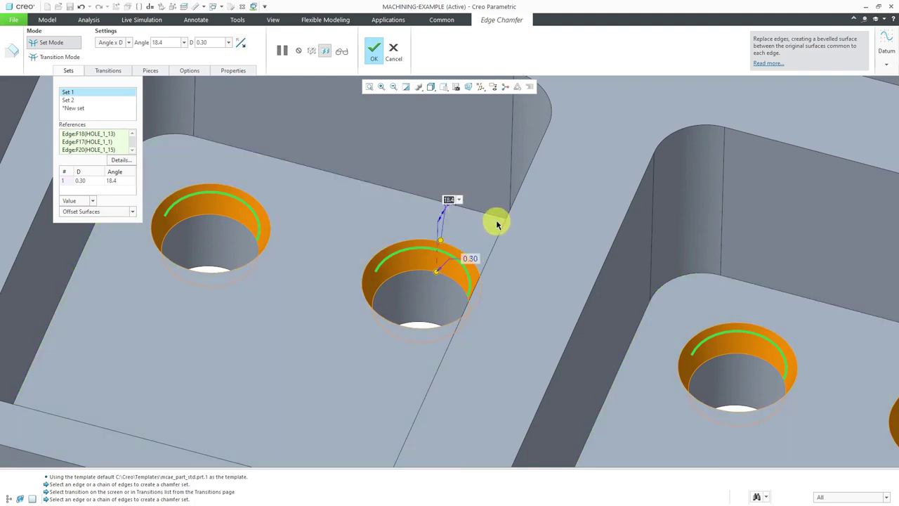
{"action": "type", "text": "82"}
{"action": "key", "text": "Return"}
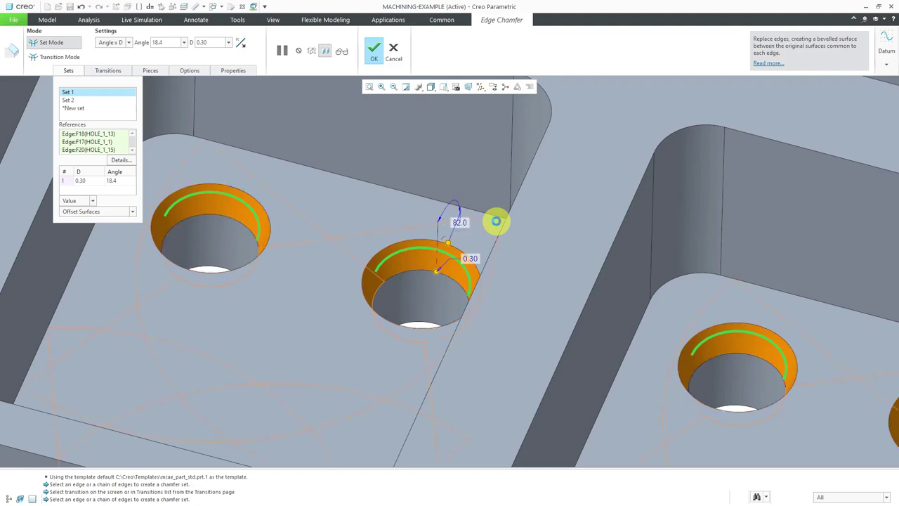
{"action": "double_click", "coordinate": [474, 259]}
{"action": "type", "text": "1"}
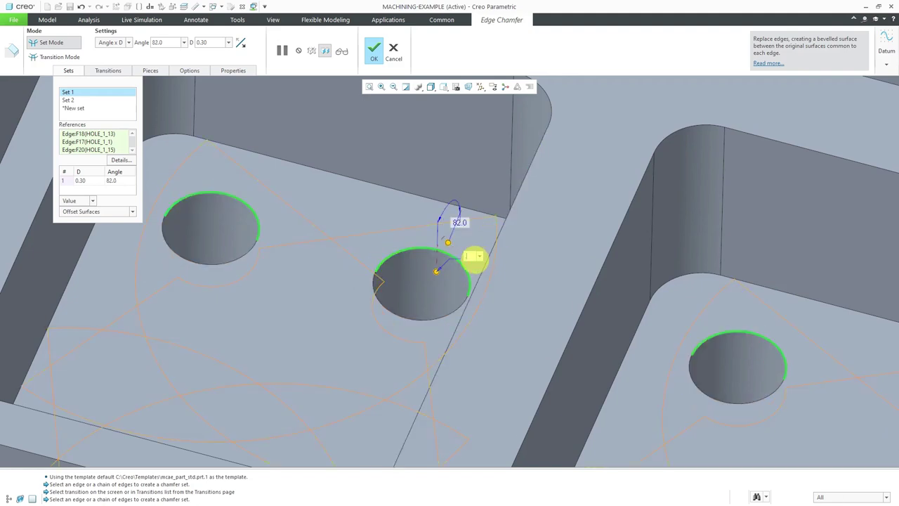
{"action": "key", "text": "Return"}
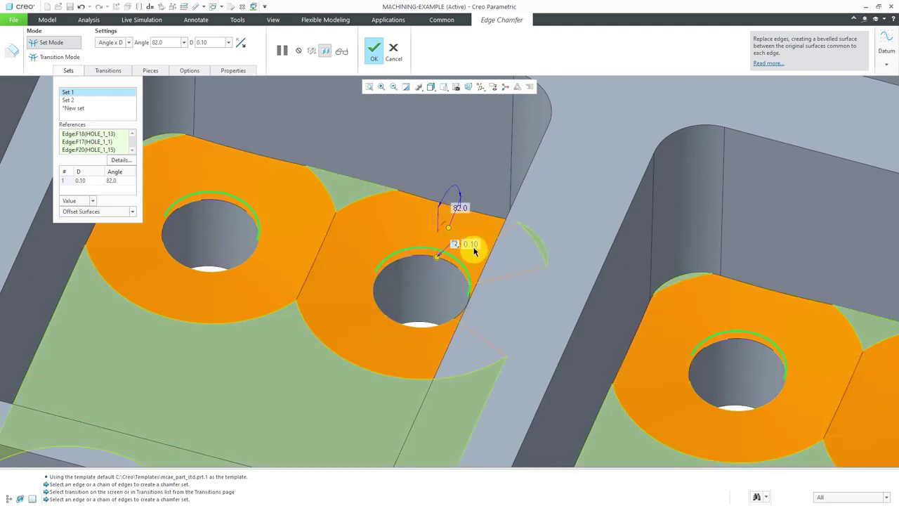
{"action": "double_click", "coordinate": [466, 244]}
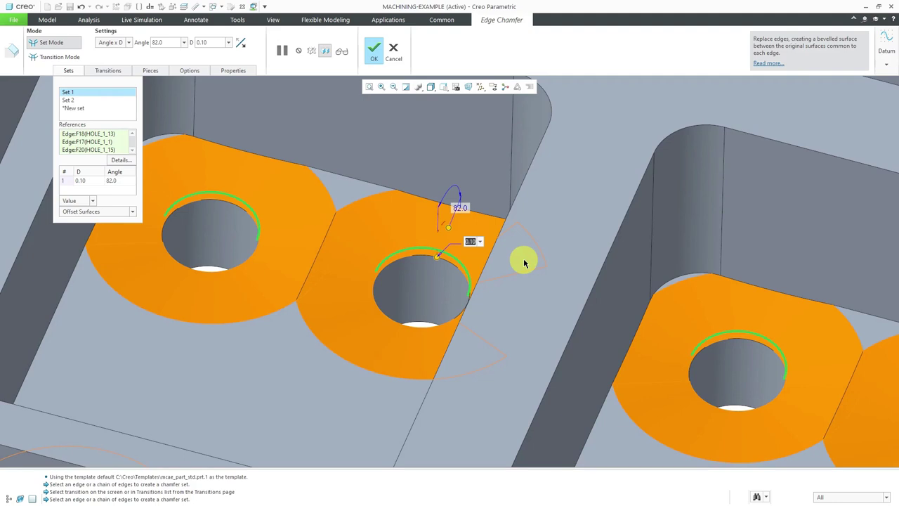
{"action": "type", "text": "1"}
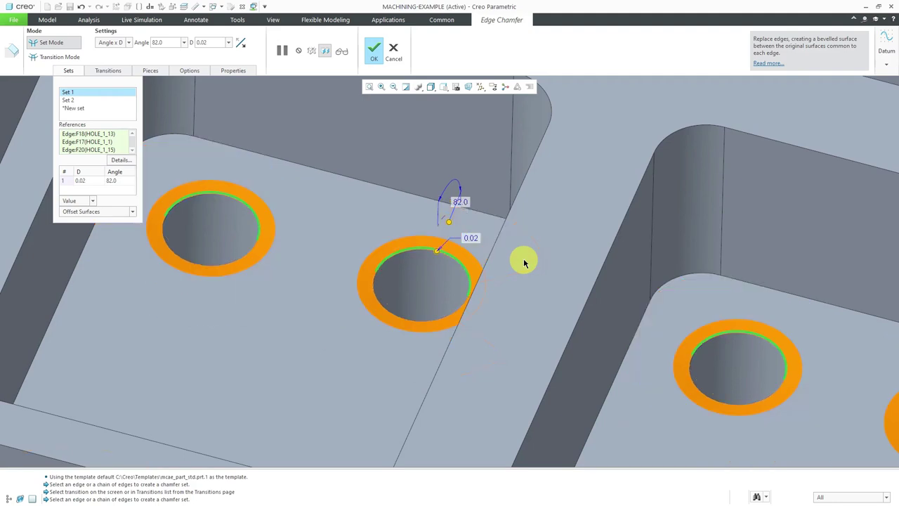
{"action": "mouse_move", "coordinate": [349, 237]}
{"action": "middle_mouse_down"}
{"action": "mouse_move", "coordinate": [351, 220]}
{"action": "mouse_move", "coordinate": [353, 233]}
{"action": "mouse_move", "coordinate": [345, 231]}
{"action": "middle_mouse_up"}
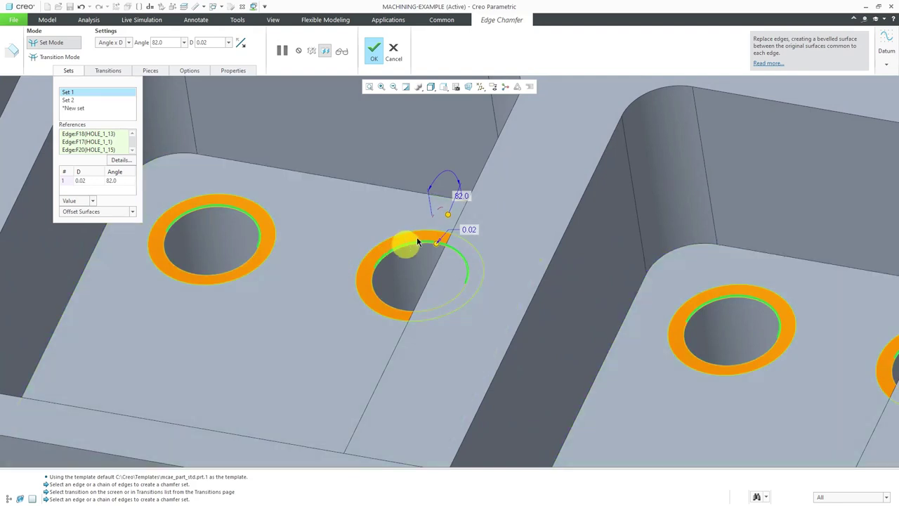
{"action": "double_click", "coordinate": [469, 230]}
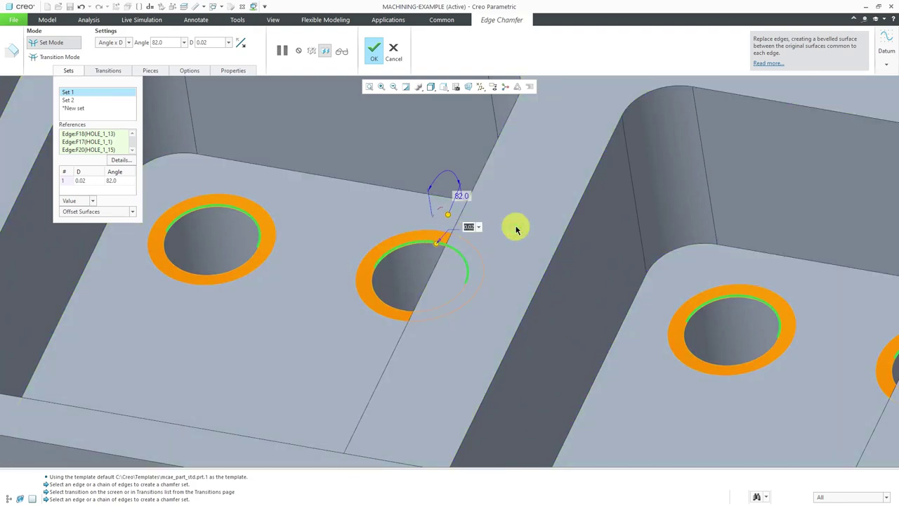
{"action": "type", "text": ".05"}
{"action": "key", "text": "Return"}
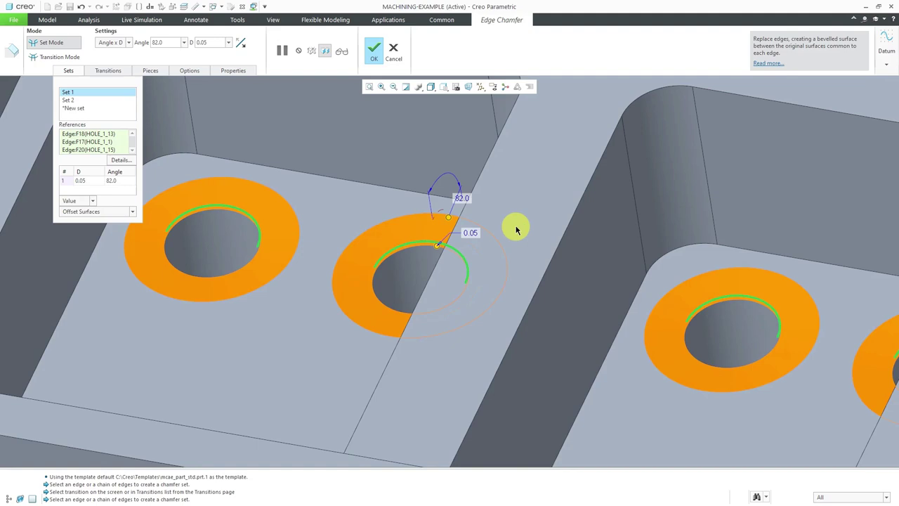
{"action": "middle_click_drag", "start_coordinate": [328, 262], "coordinate": [351, 265]}
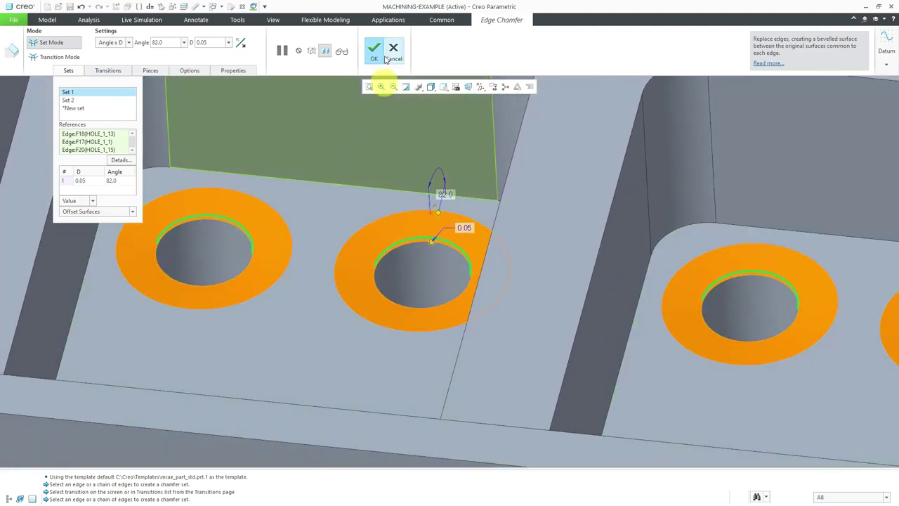
Flip the chamfers inward as countersinks with a 30.0 angle and 0.25 distance, and complete them.
{"action": "left_click", "coordinate": [240, 43]}
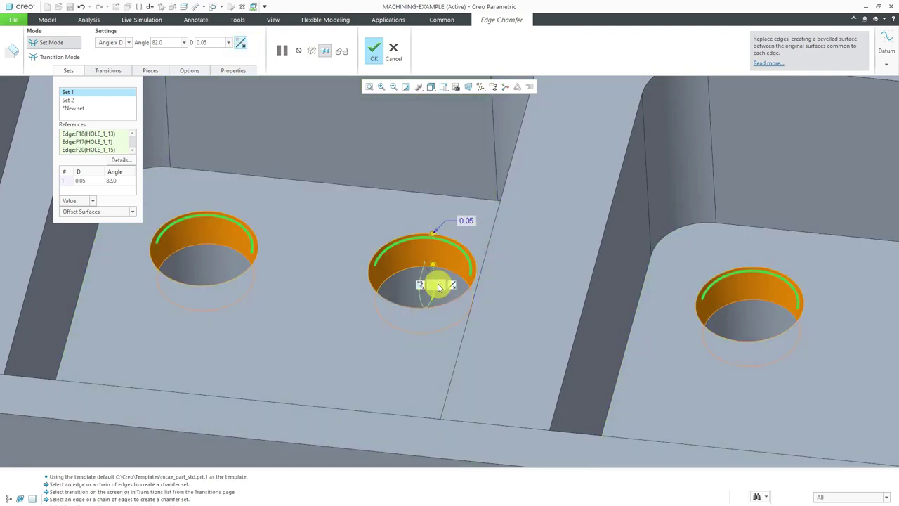
{"action": "left_click", "coordinate": [438, 285]}
{"action": "type", "text": "30"}
{"action": "key", "text": "Return"}
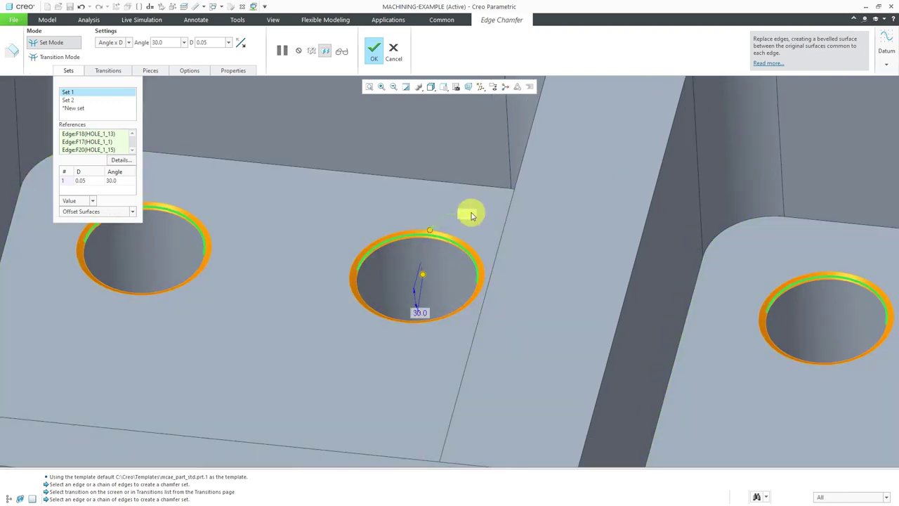
{"action": "scroll", "coordinate": [457, 261], "scroll_direction": "up", "scroll_amount": 2}
{"action": "left_click_drag", "start_coordinate": [435, 228], "coordinate": [440, 223]}
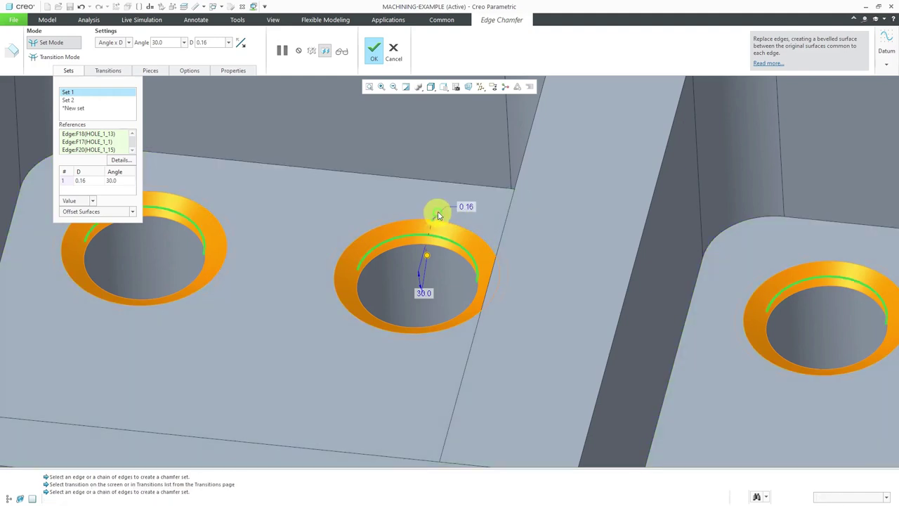
{"action": "left_click_drag", "start_coordinate": [437, 215], "coordinate": [439, 209]}
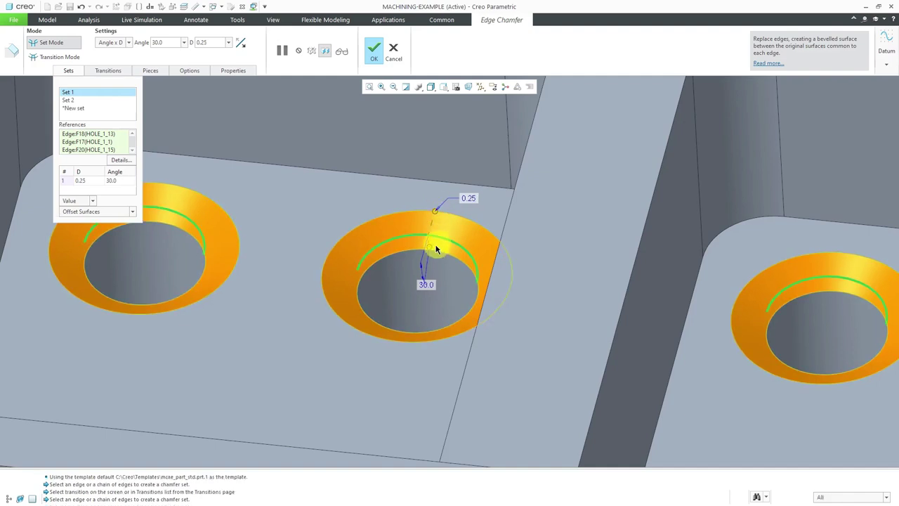
{"action": "left_click_drag", "start_coordinate": [431, 248], "coordinate": [427, 250]}
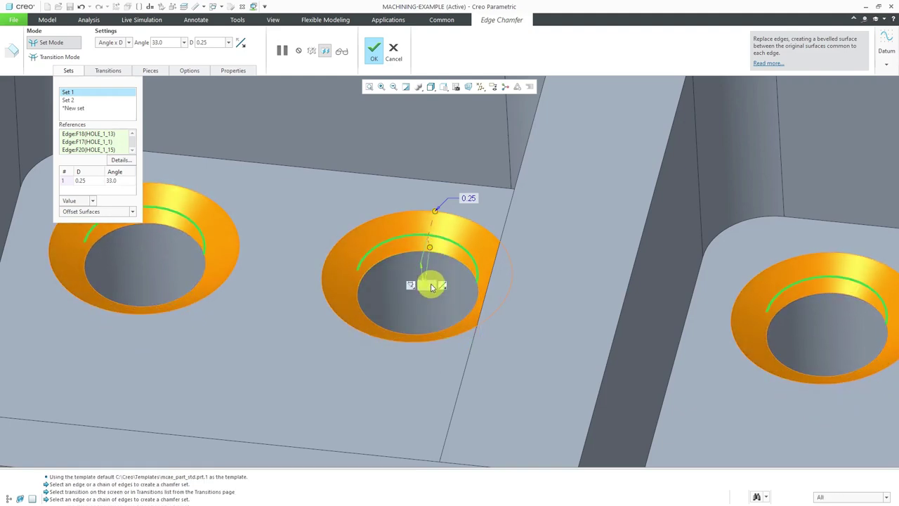
{"action": "type", "text": "30"}
{"action": "key", "text": "Return"}
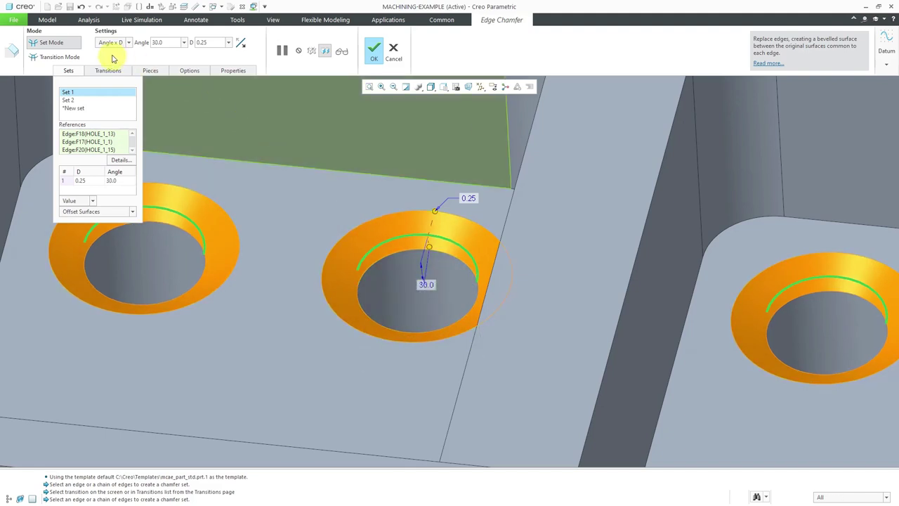
{"action": "left_click", "coordinate": [130, 43]}
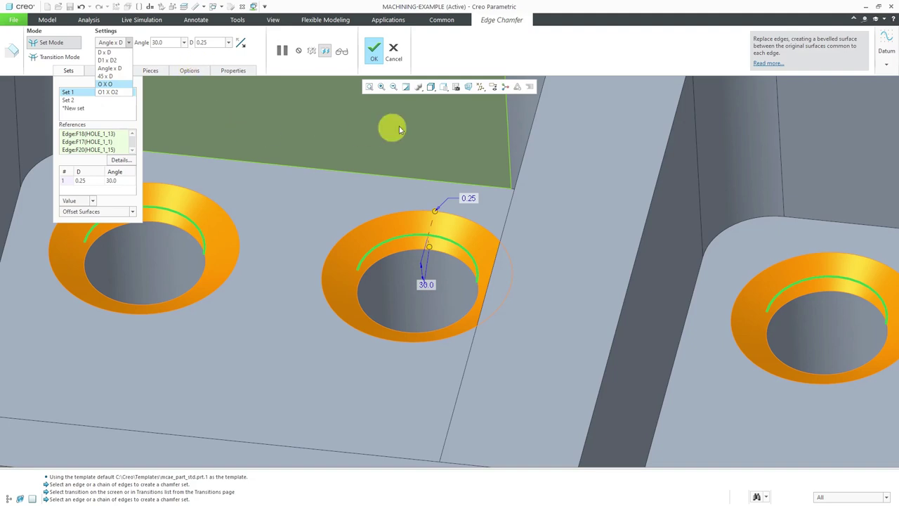
{"action": "left_click", "coordinate": [375, 55]}
{"action": "left_click", "coordinate": [375, 58]}
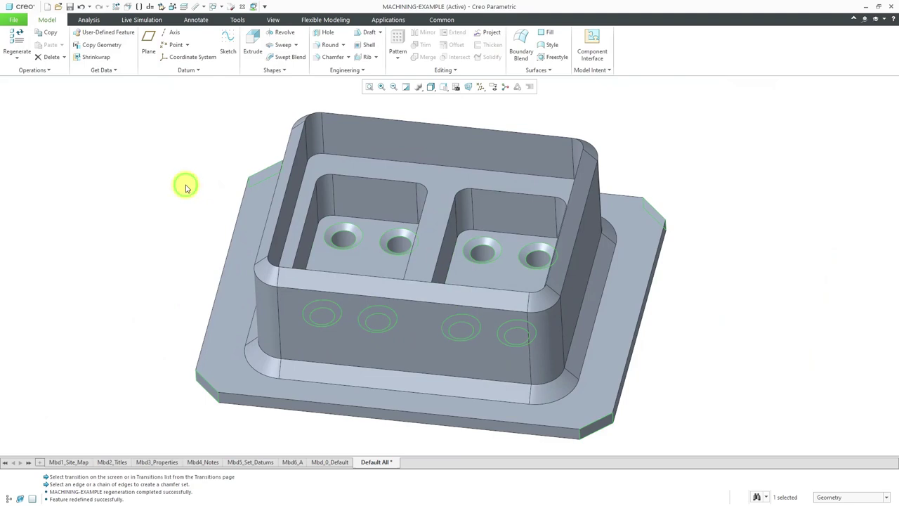
Clear the selection and orbit the finished MACHINING-EXAMPLE part to a new viewing angle.
{"action": "left_click", "coordinate": [186, 188]}
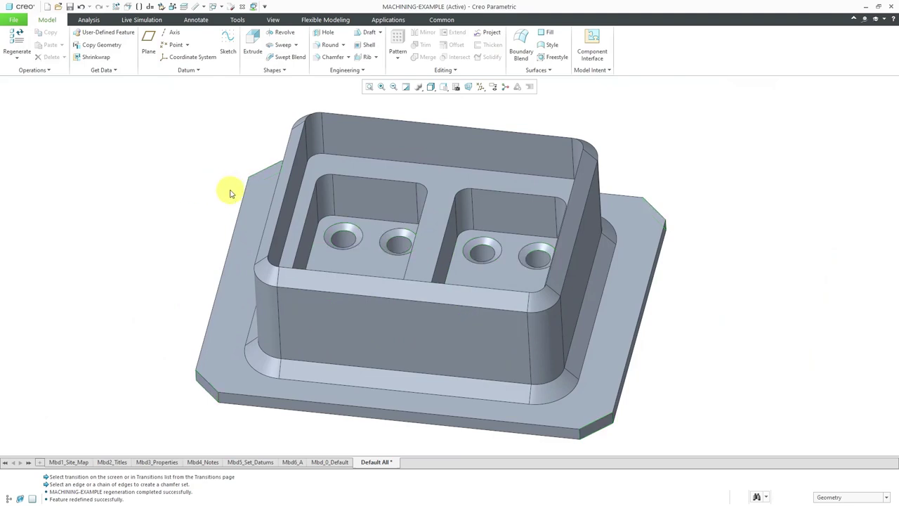
{"action": "middle_click_drag", "start_coordinate": [232, 192], "coordinate": [219, 188]}
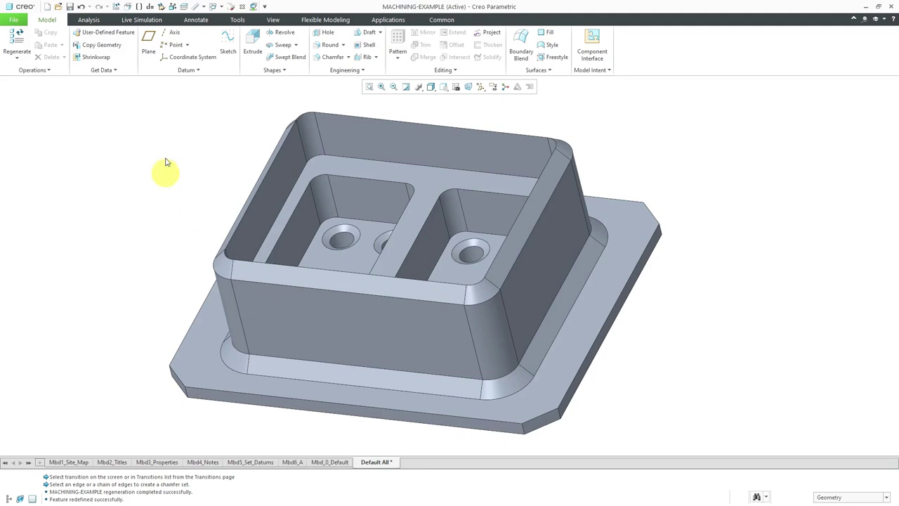
Switch to the CHAMFER part, orbit it, and select its top elliptical edge.
{"action": "left_click", "coordinate": [220, 8]}
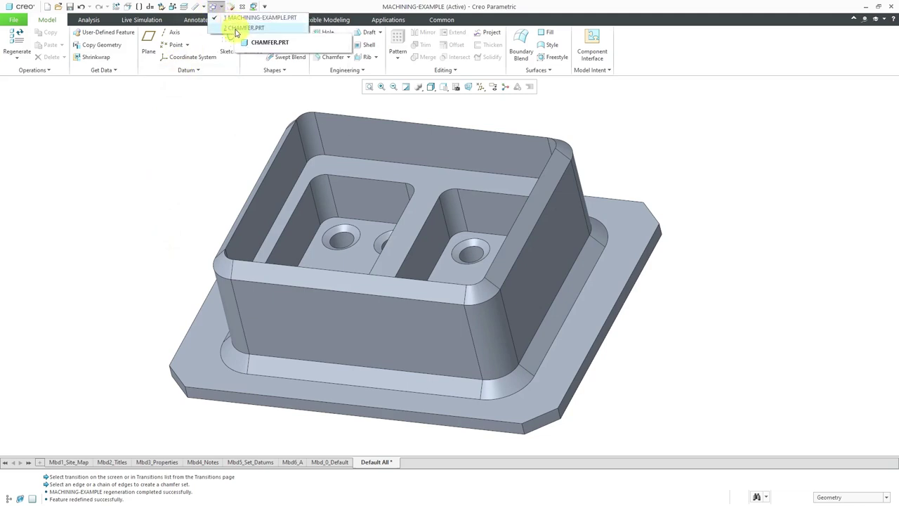
{"action": "left_click", "coordinate": [239, 28]}
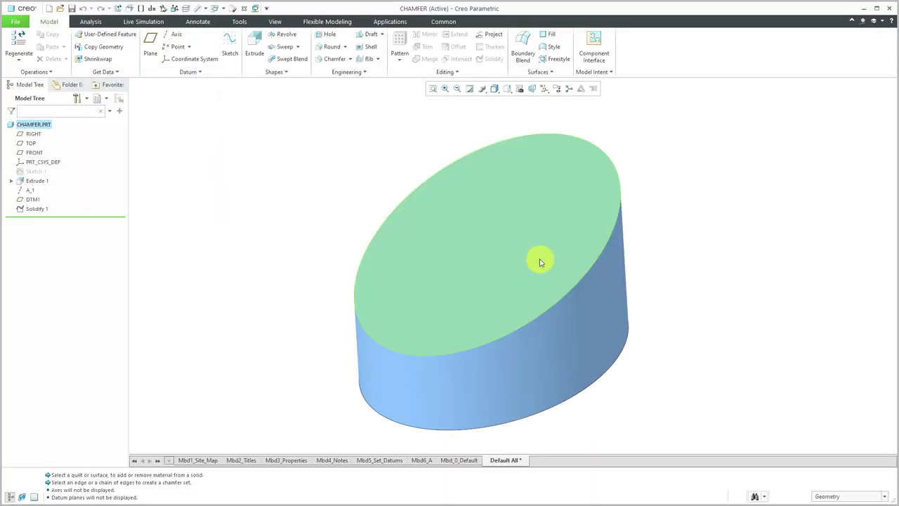
{"action": "mouse_move", "coordinate": [540, 259]}
{"action": "middle_mouse_down"}
{"action": "mouse_move", "coordinate": [498, 255]}
{"action": "mouse_move", "coordinate": [516, 261]}
{"action": "mouse_move", "coordinate": [529, 243]}
{"action": "mouse_move", "coordinate": [594, 237]}
{"action": "mouse_move", "coordinate": [528, 257]}
{"action": "middle_mouse_up"}
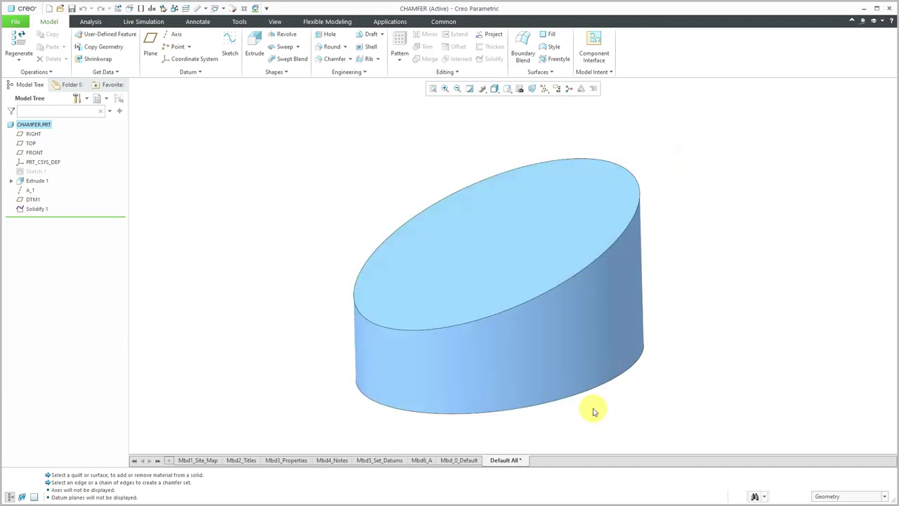
{"action": "mouse_move", "coordinate": [594, 411]}
{"action": "middle_mouse_down"}
{"action": "mouse_move", "coordinate": [548, 344]}
{"action": "mouse_move", "coordinate": [606, 345]}
{"action": "mouse_move", "coordinate": [571, 343]}
{"action": "mouse_move", "coordinate": [522, 361]}
{"action": "mouse_move", "coordinate": [536, 371]}
{"action": "mouse_move", "coordinate": [538, 355]}
{"action": "middle_mouse_up"}
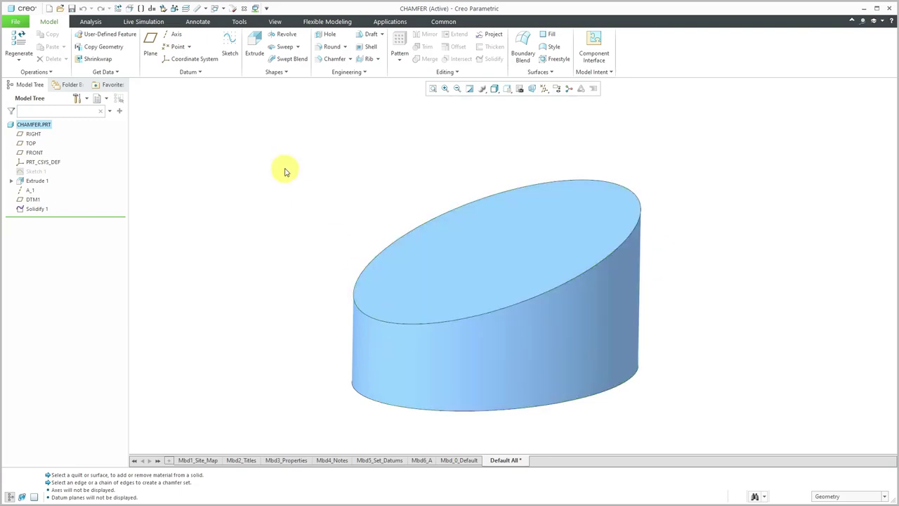
{"action": "left_click", "coordinate": [405, 325]}
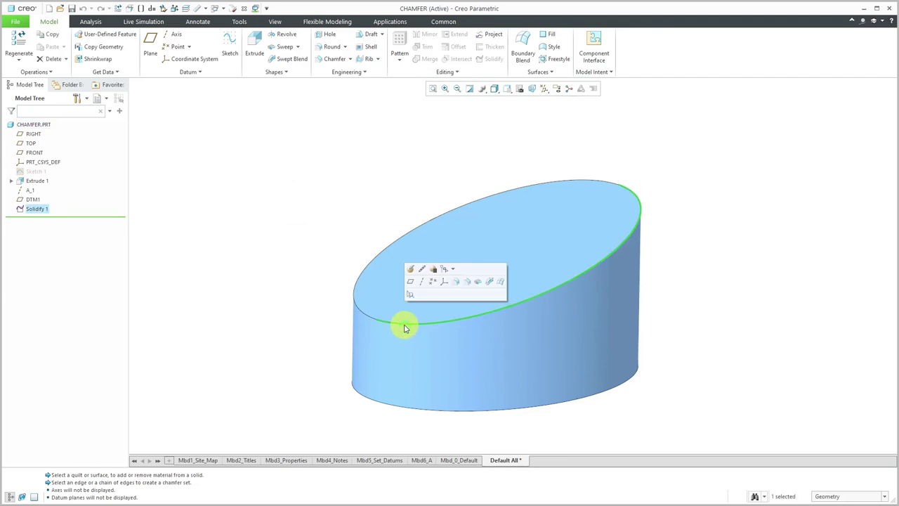
Start an edge chamfer on the selected top edge and set its size to 0.50.
{"action": "left_click", "coordinate": [469, 282]}
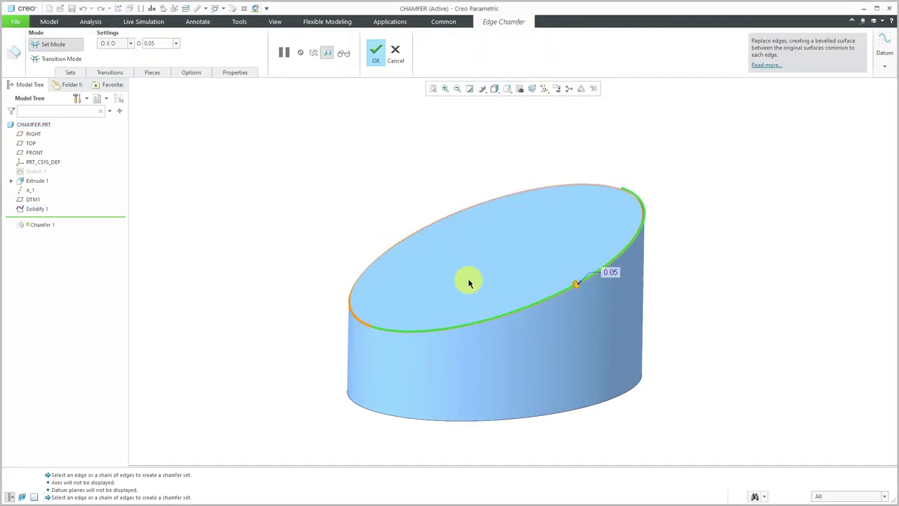
{"action": "left_click", "coordinate": [130, 44]}
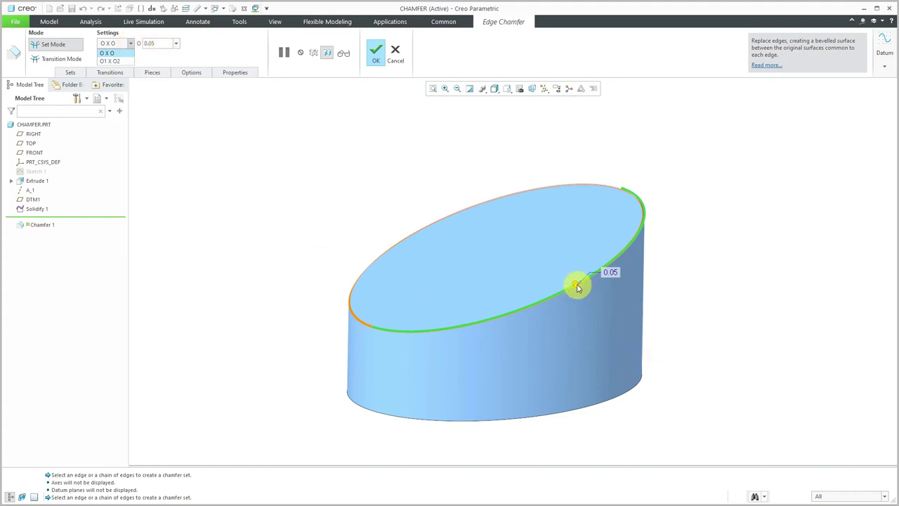
{"action": "left_click", "coordinate": [167, 44]}
{"action": "type", "text": "0.5"}
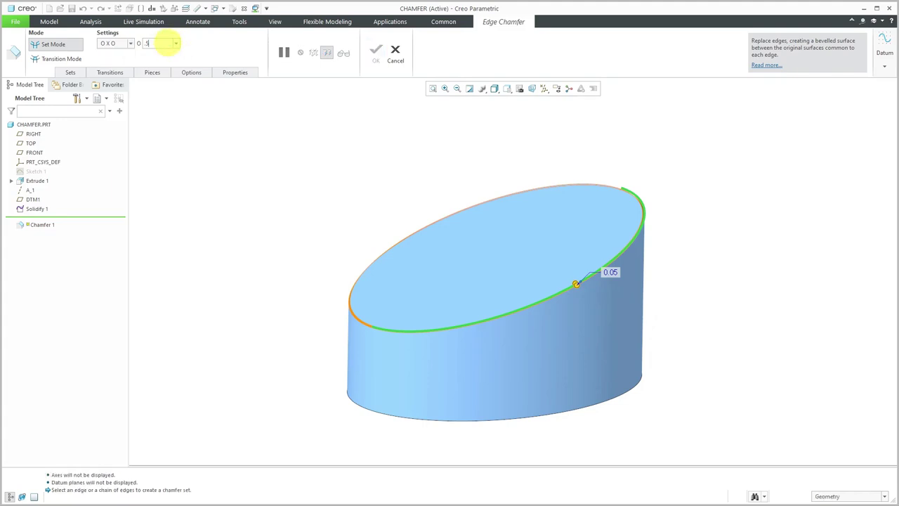
{"action": "key", "text": "Return"}
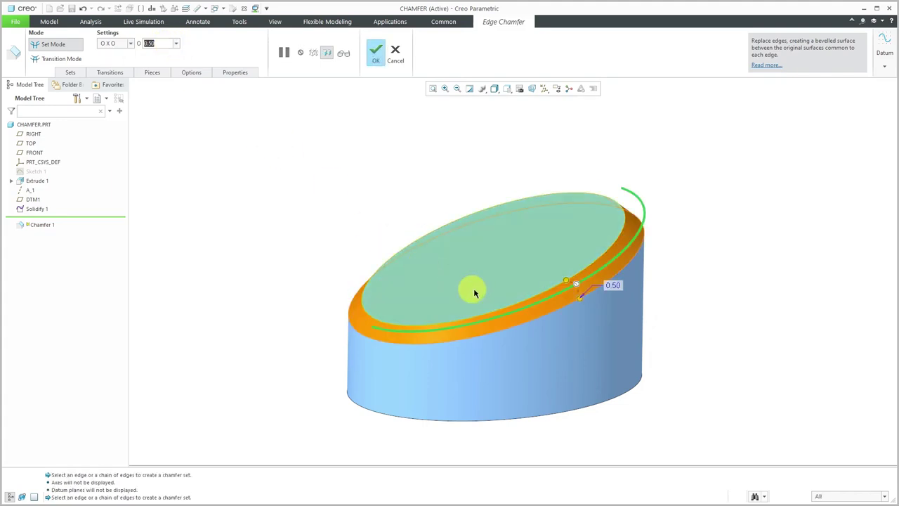
{"action": "middle_click_drag", "start_coordinate": [546, 312], "coordinate": [568, 283]}
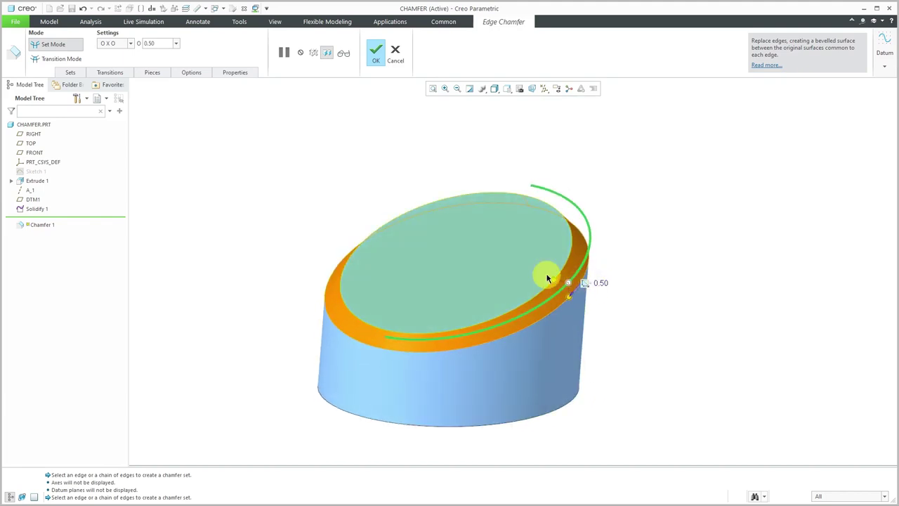
{"action": "middle_click_drag", "start_coordinate": [534, 279], "coordinate": [517, 288]}
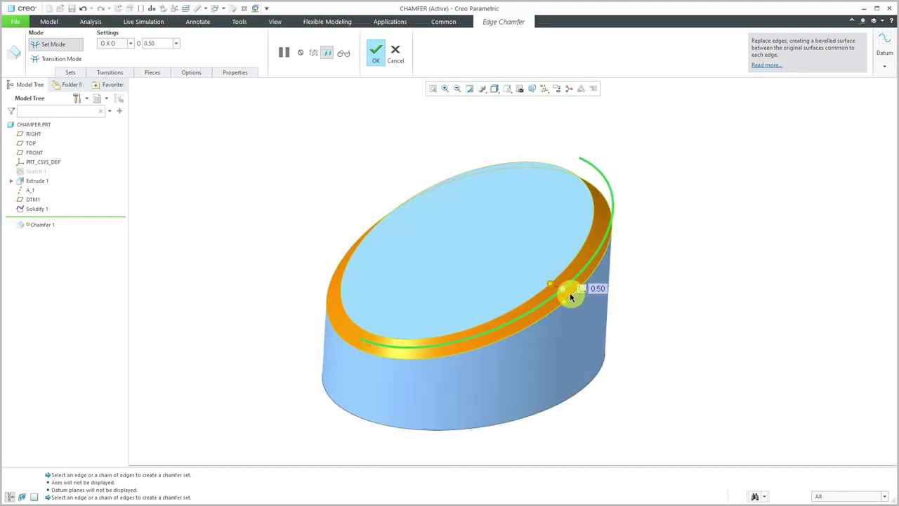
Switch the chamfer to the O1 x O2 scheme and drag O1 out to 0.88.
{"action": "left_click", "coordinate": [132, 44]}
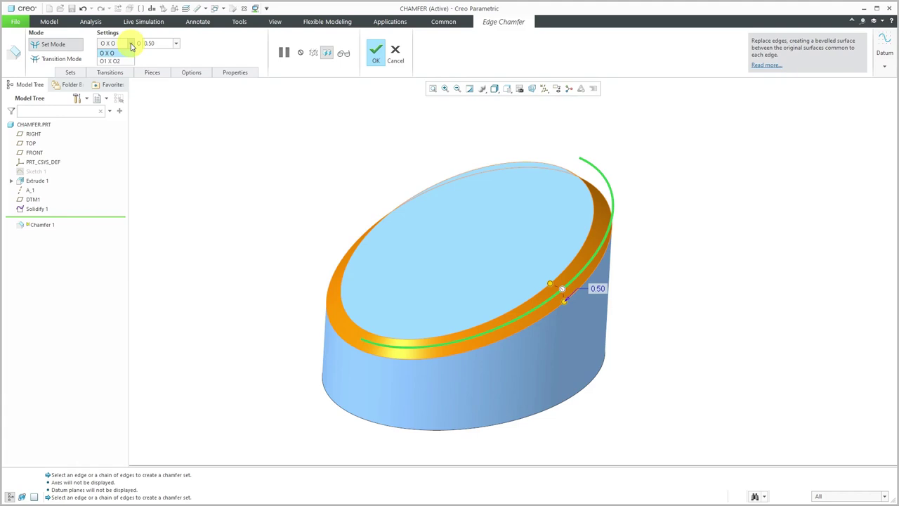
{"action": "left_click", "coordinate": [120, 61]}
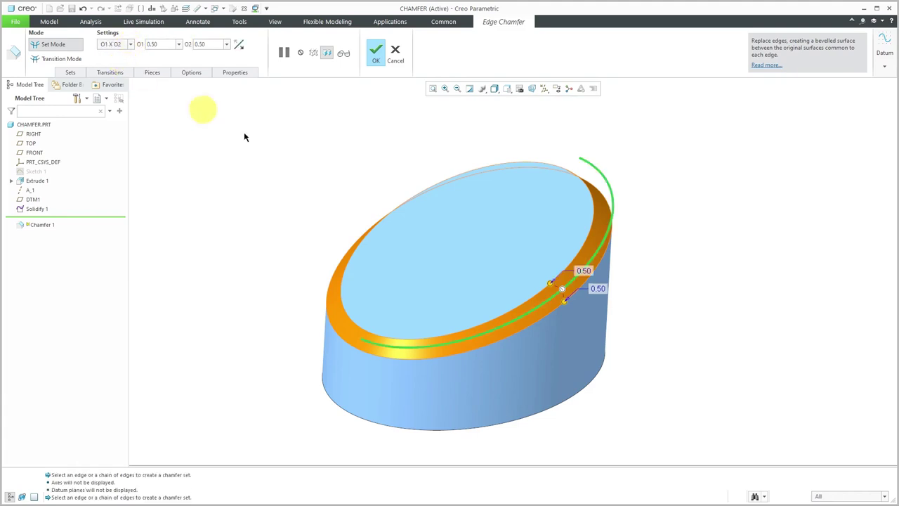
{"action": "left_click_drag", "start_coordinate": [587, 299], "coordinate": [564, 311]}
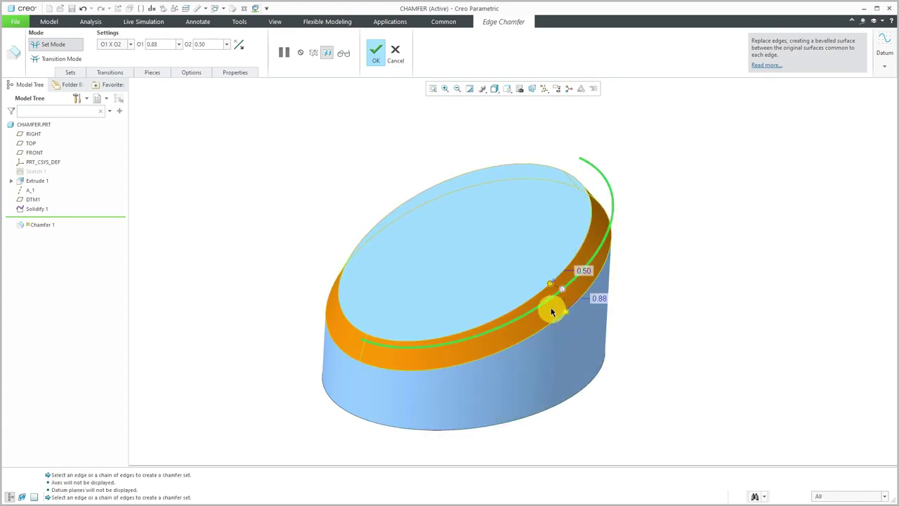
{"action": "middle_click_drag", "start_coordinate": [550, 307], "coordinate": [515, 317]}
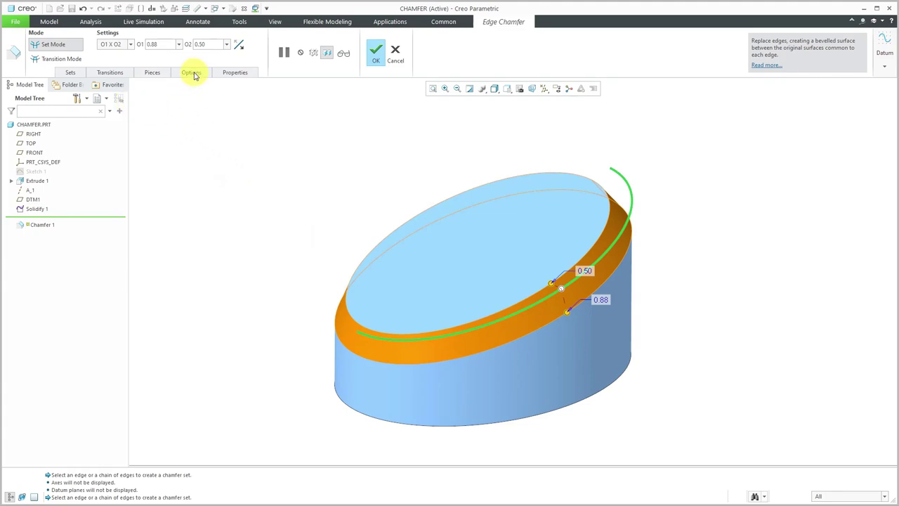
Review the chamfer's attachment options, then apply the O1 0.88 x O2 0.50 chamfer.
{"action": "left_click", "coordinate": [193, 73]}
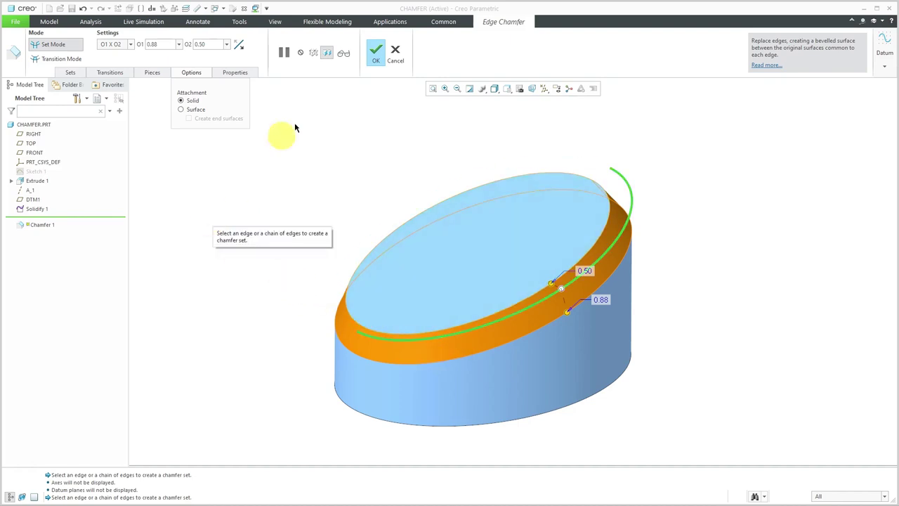
{"action": "left_click", "coordinate": [375, 53]}
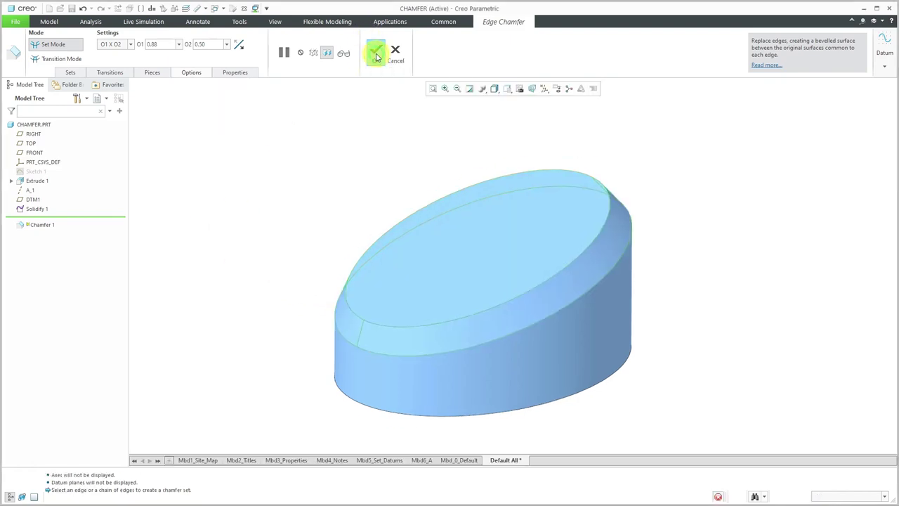
{"action": "left_click", "coordinate": [217, 8]}
{"action": "left_click", "coordinate": [261, 19]}
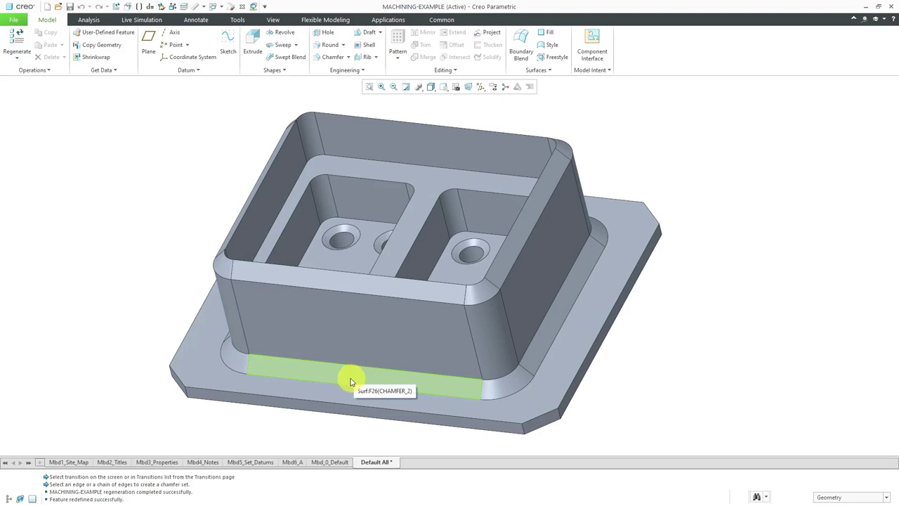
{"action": "mouse_move", "coordinate": [359, 363]}
{"action": "middle_mouse_down"}
{"action": "mouse_move", "coordinate": [359, 339]}
{"action": "mouse_move", "coordinate": [351, 364]}
{"action": "middle_mouse_up"}
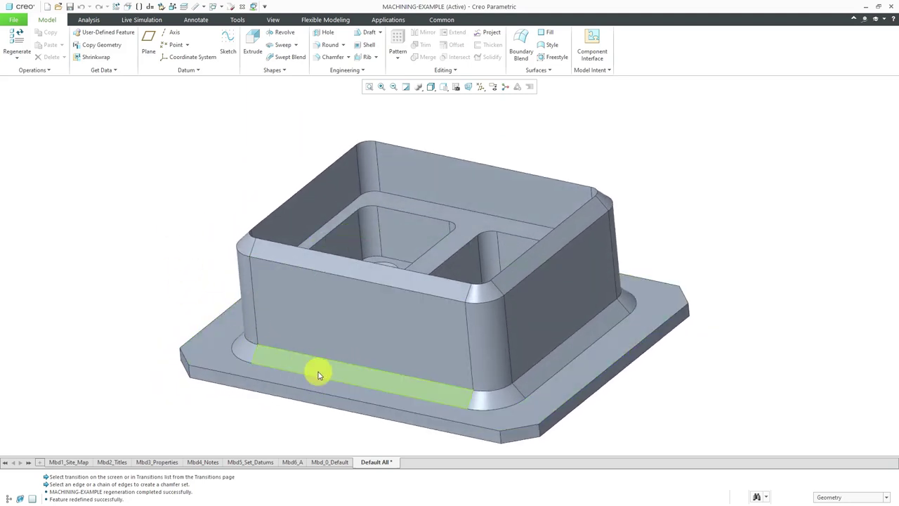
{"action": "left_click", "coordinate": [214, 6]}
Return to the CHAMFER part, edit Chamfer 1's definition, and set Attachment to Surface.
{"action": "left_click", "coordinate": [235, 28]}
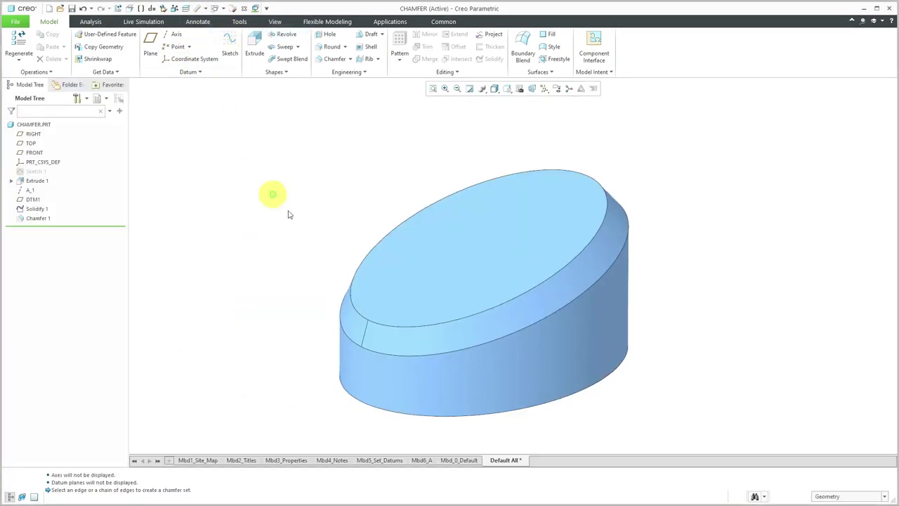
{"action": "left_click", "coordinate": [432, 345]}
{"action": "left_click", "coordinate": [454, 290]}
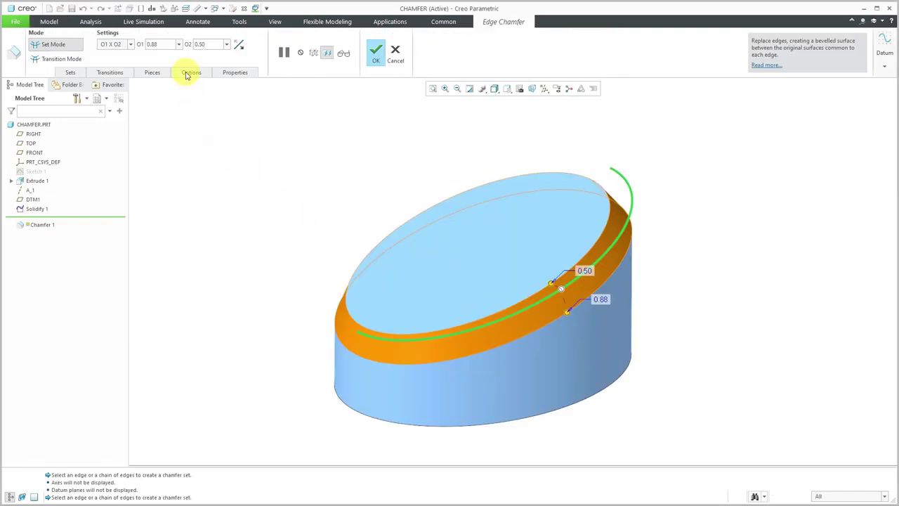
{"action": "left_click", "coordinate": [188, 74]}
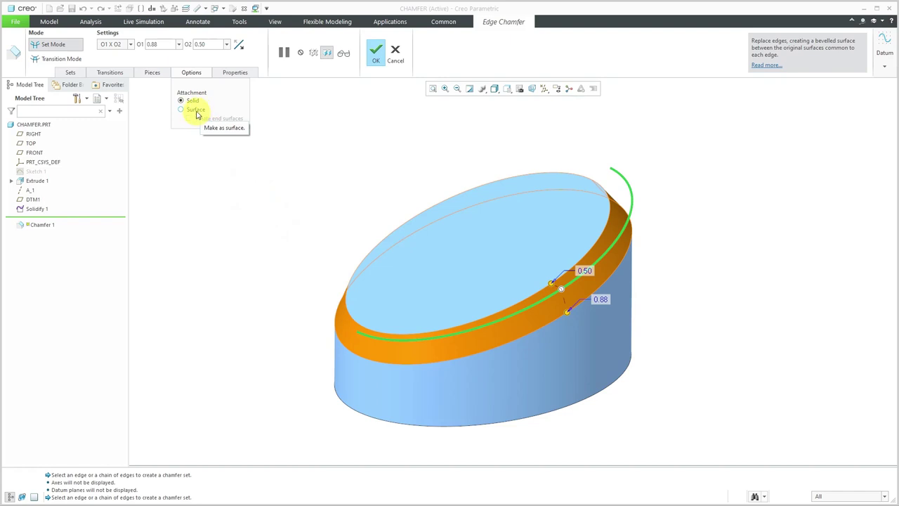
{"action": "left_click", "coordinate": [182, 109]}
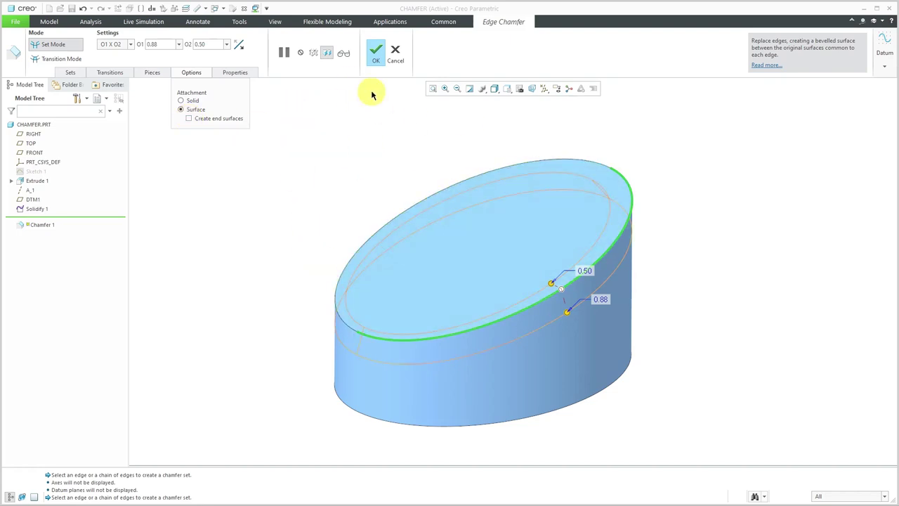
Confirm Chamfer 1 as a surface chamfer and check the new chamfer surface on the CHAMFER part.
{"action": "left_click", "coordinate": [375, 54]}
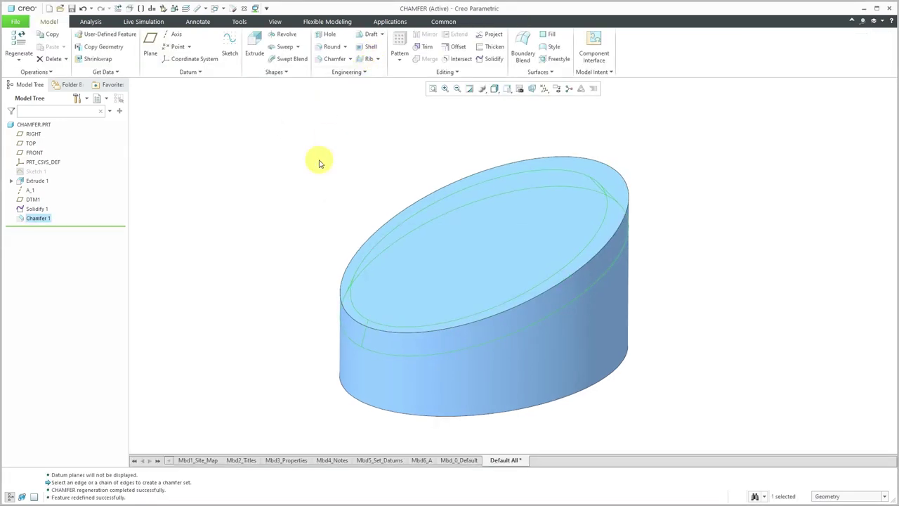
{"action": "left_click", "coordinate": [317, 162]}
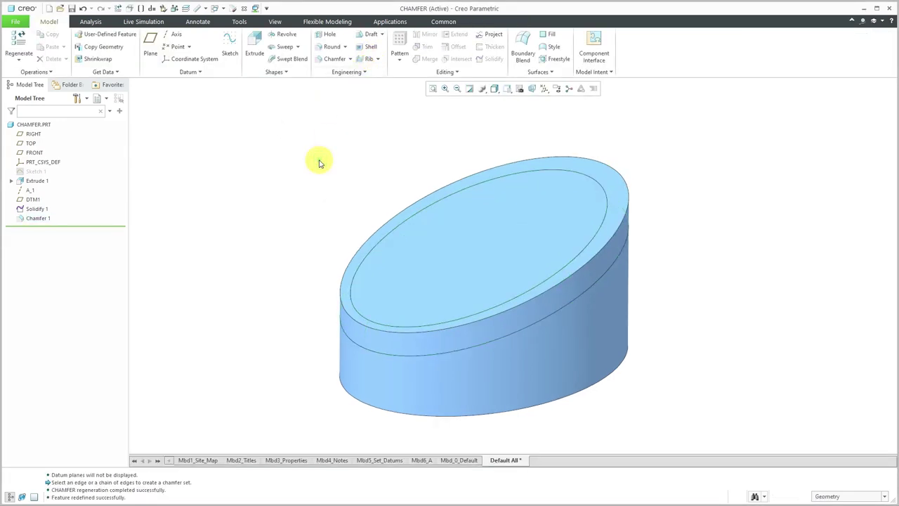
{"action": "left_click", "coordinate": [374, 347]}
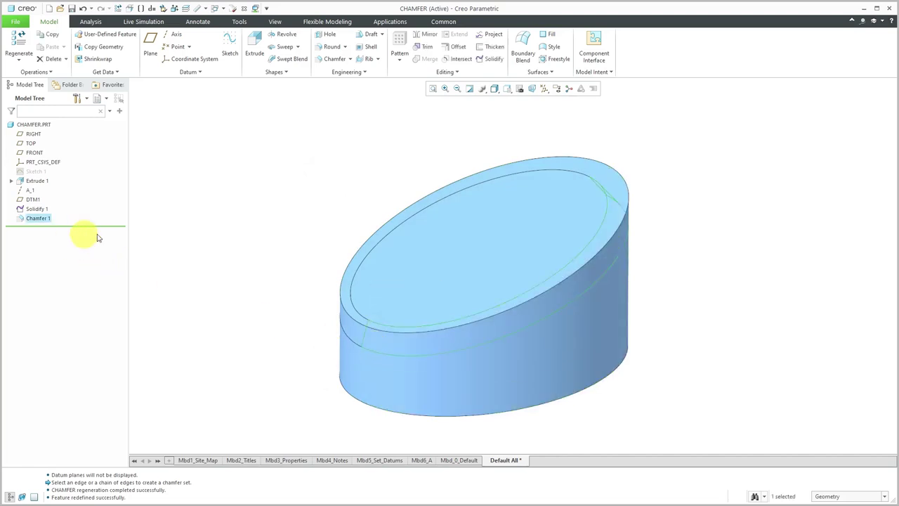
{"action": "left_click", "coordinate": [220, 214]}
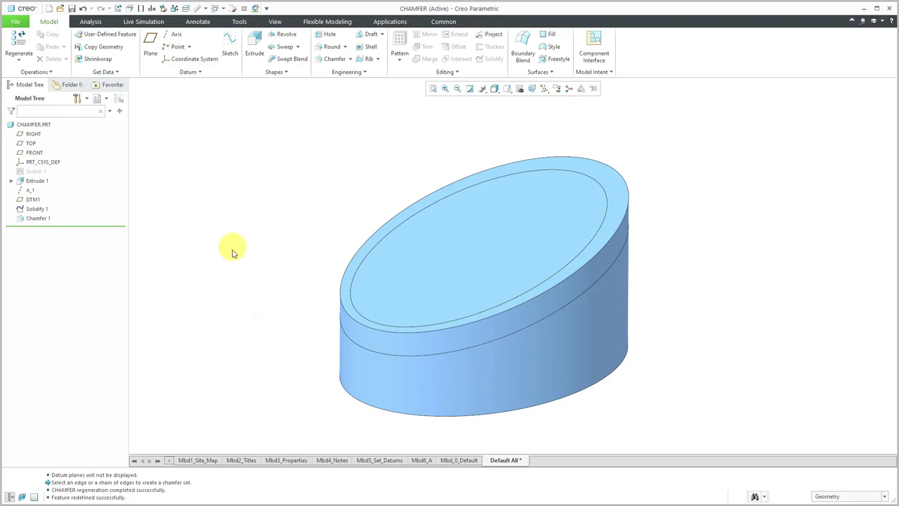